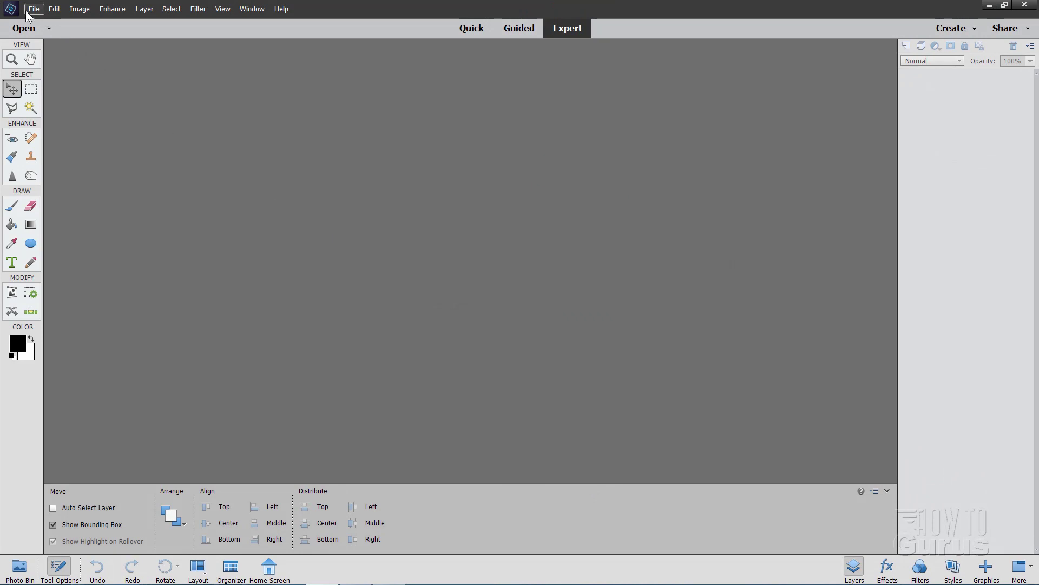
- Create a new blank 6 by 4 inch document with default settings, docked in the workspace
left_click(27, 12)
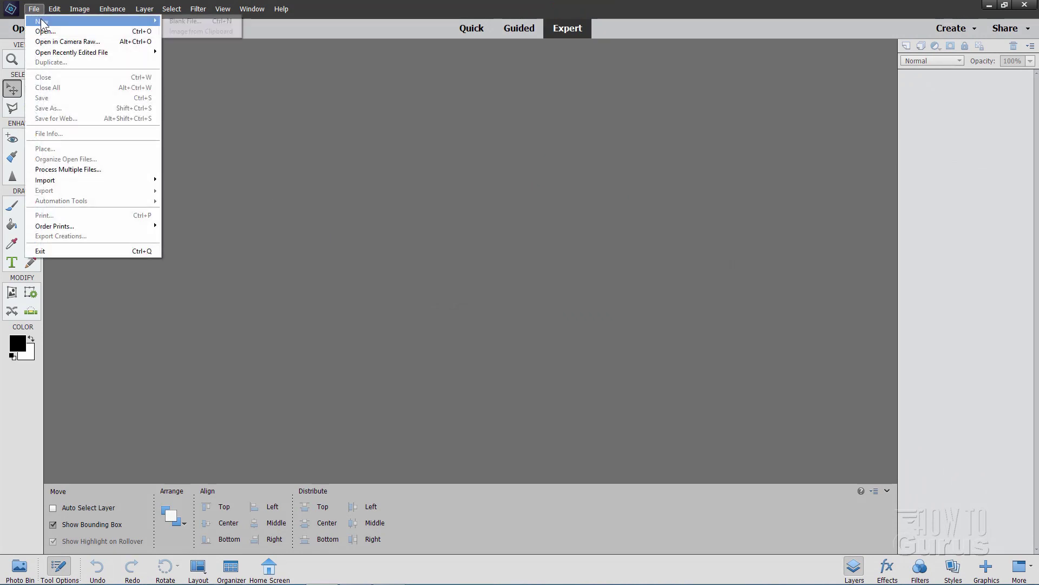
mouse_move(57, 22)
left_click(184, 22)
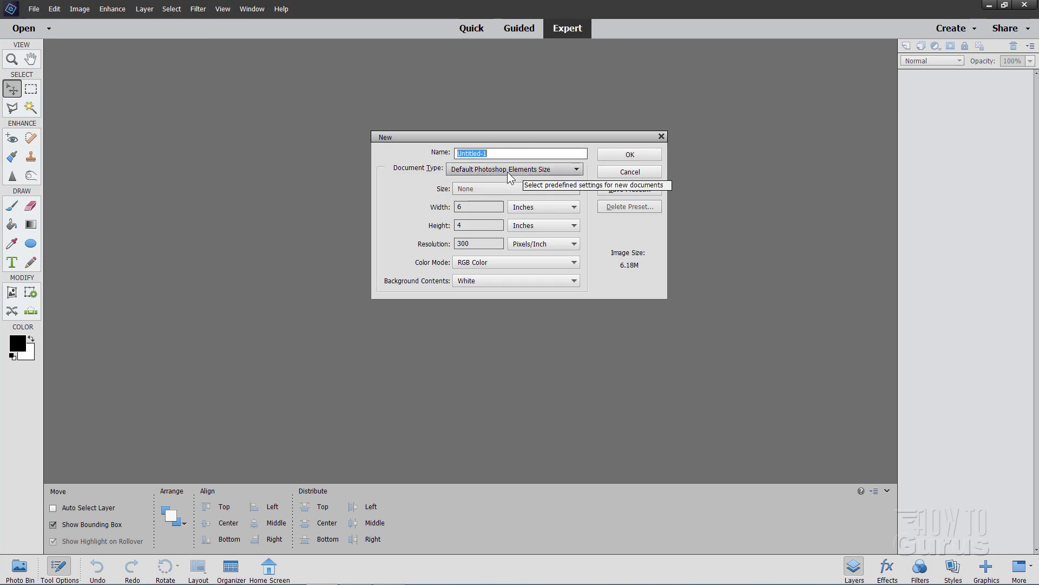
left_click(628, 157)
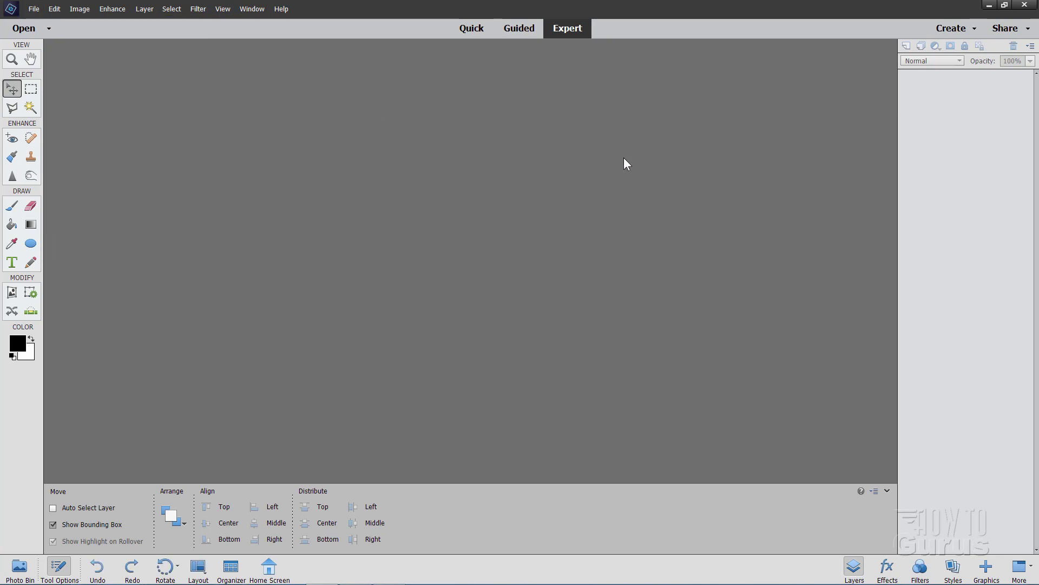
left_click_drag(369, 48, 463, 47)
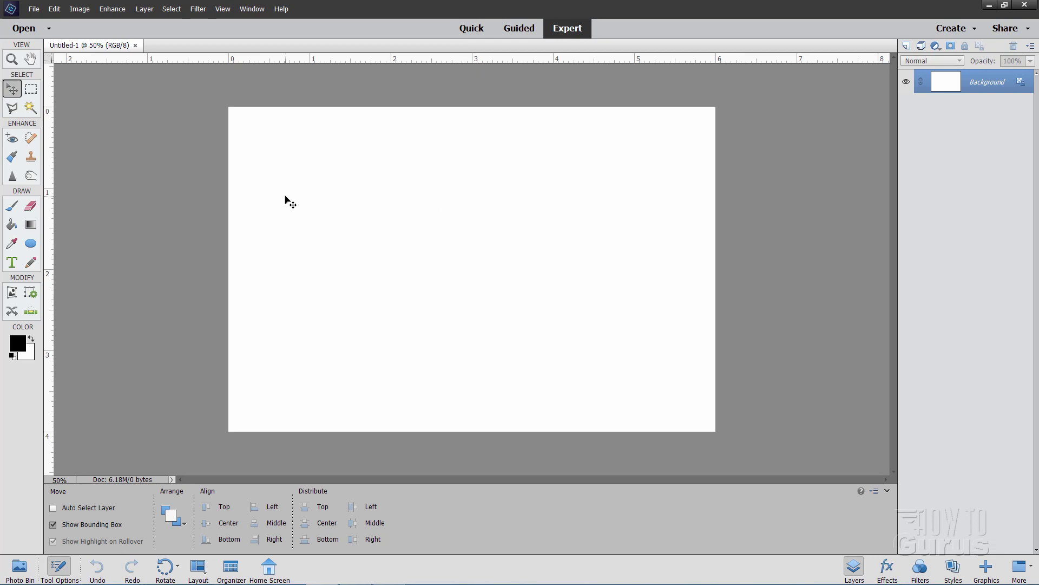
- Fill the white canvas with solid black using the Paint Bucket
left_click(12, 224)
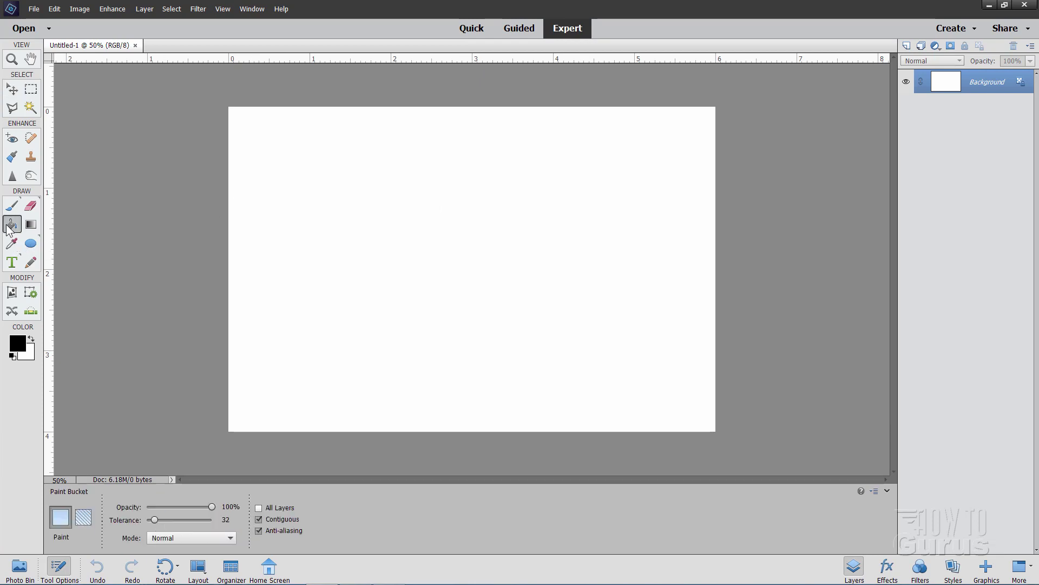
left_click(301, 215)
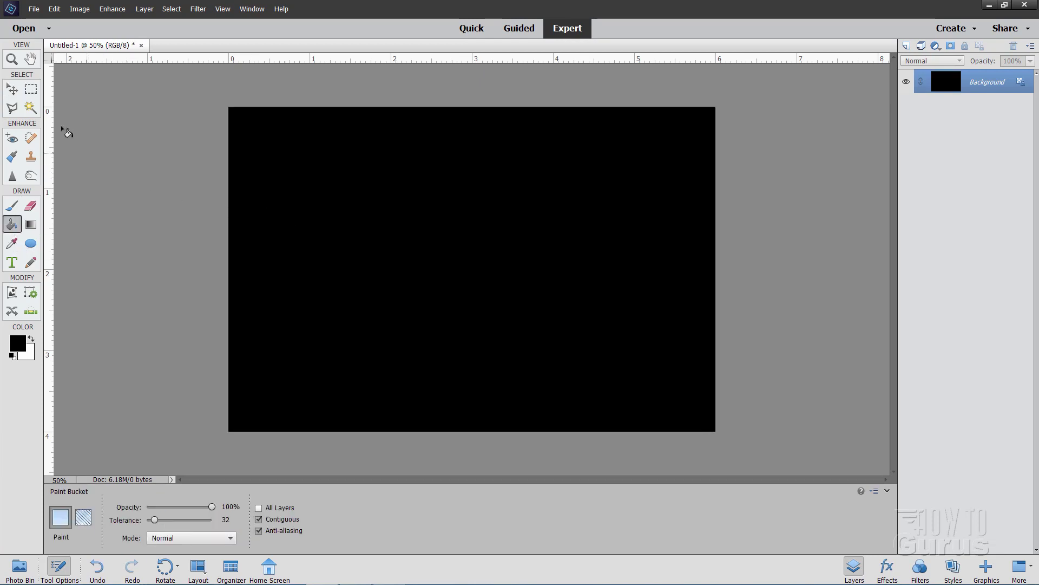
left_click(20, 91)
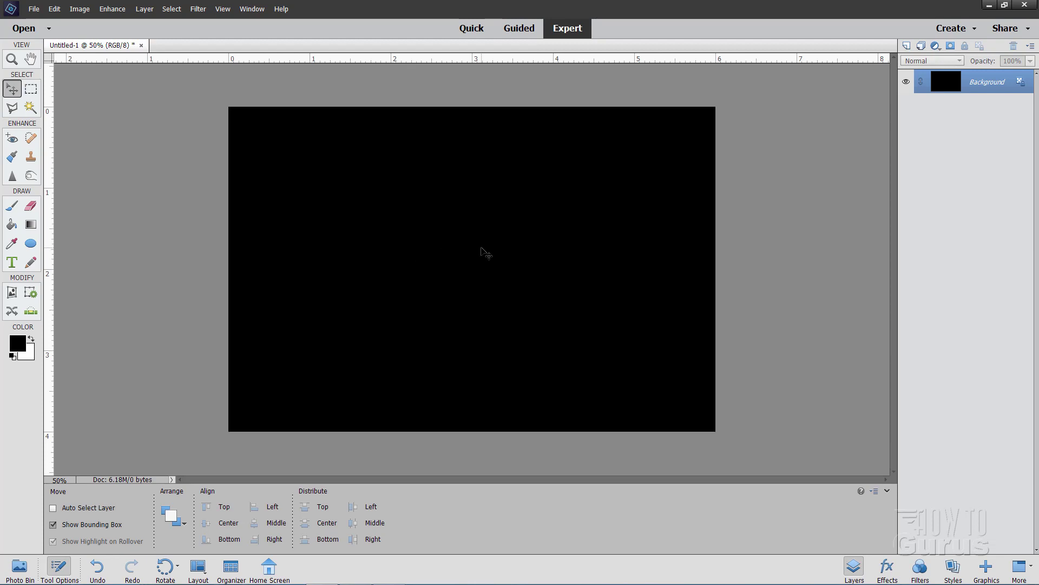
- Select the horizontal Type tool with Trajan Pro Regular as the font
left_click(12, 262)
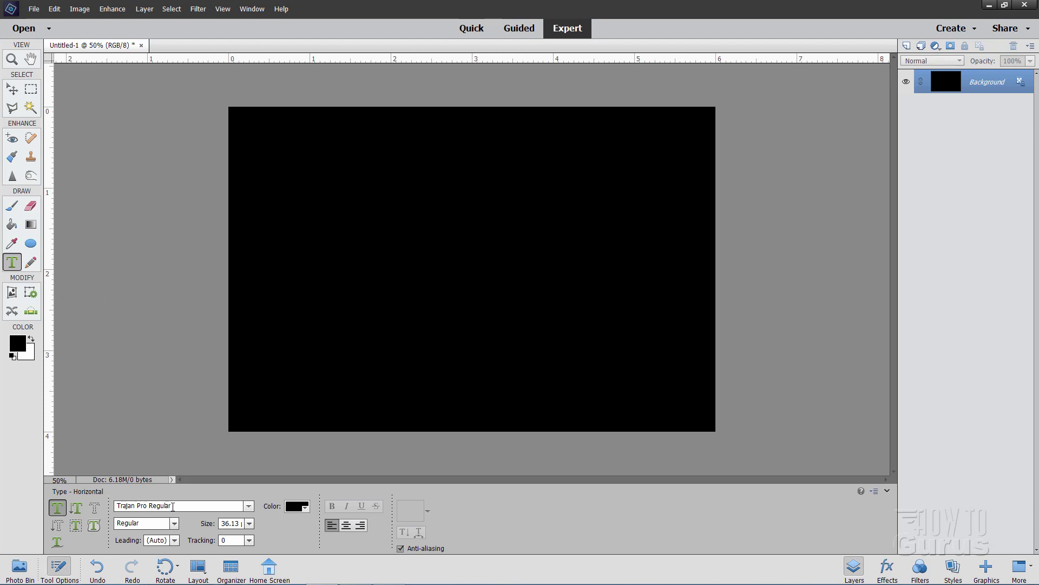
left_click_drag(176, 509, 117, 507)
left_click(174, 505)
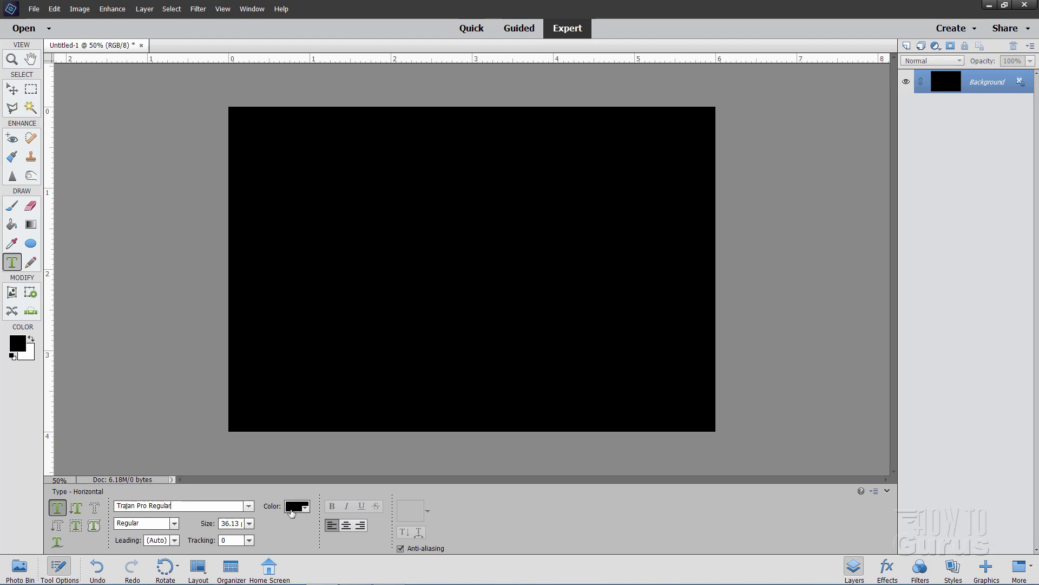
- Set the text colour to yellow ffde00 in the Color Picker
left_click(292, 509)
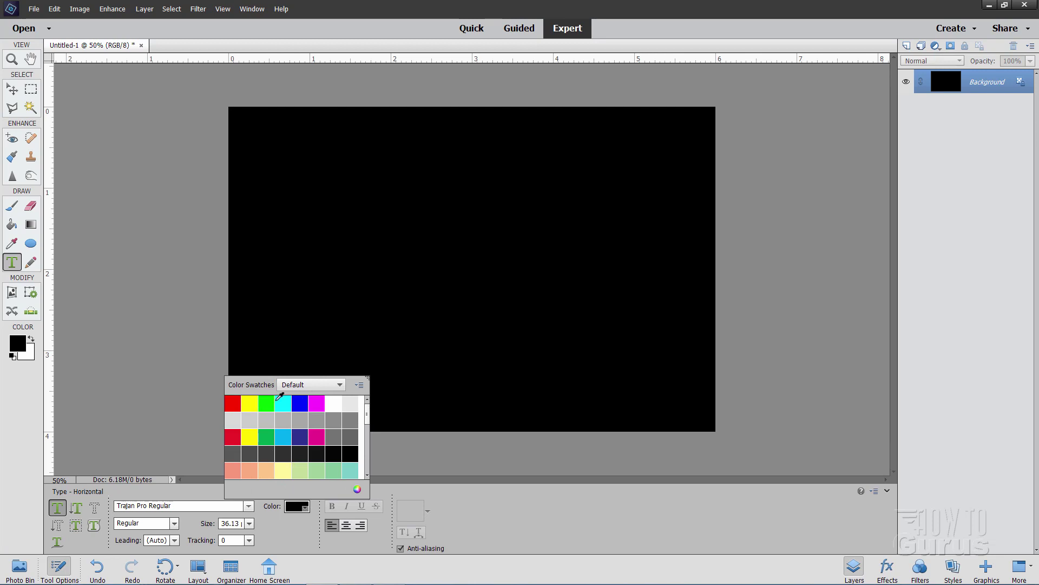
left_click(357, 490)
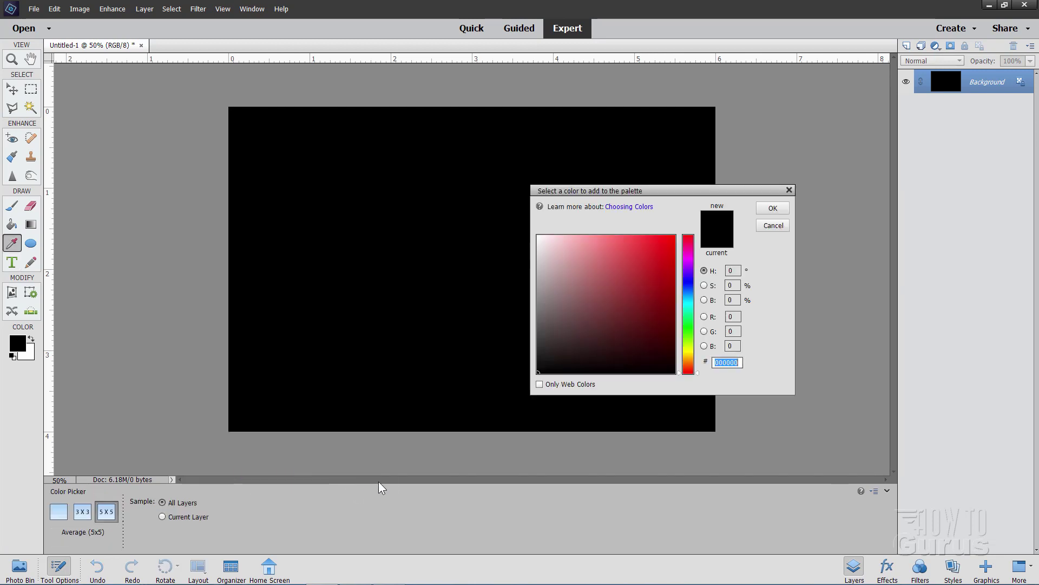
left_click_drag(671, 191, 651, 203)
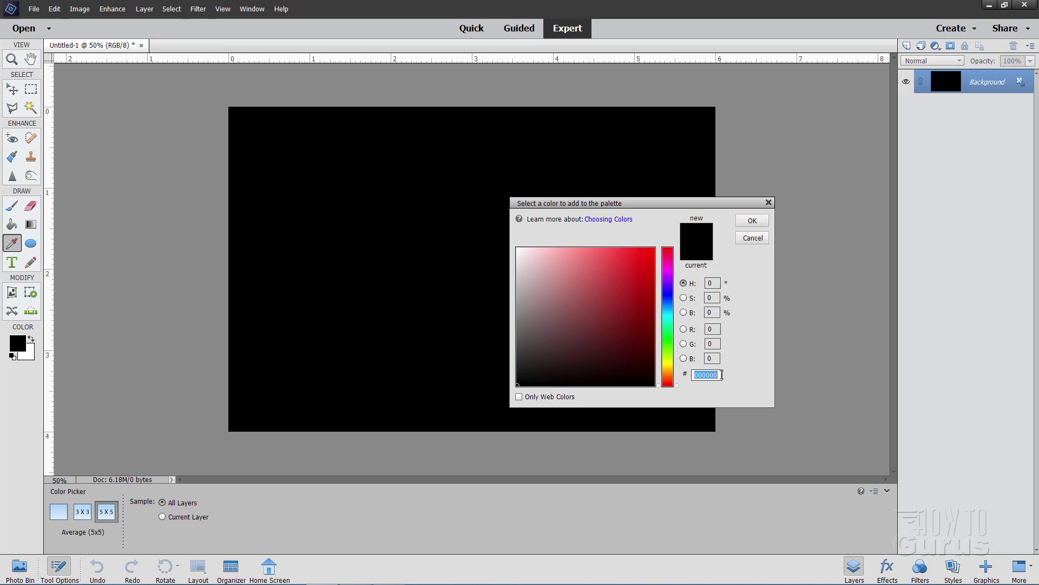
type("ff")
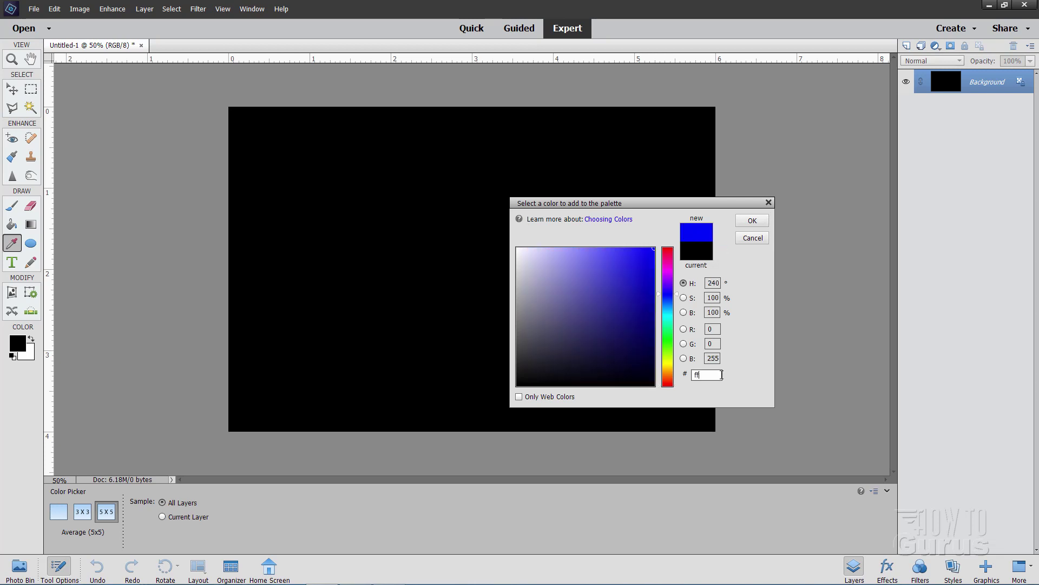
type("de00")
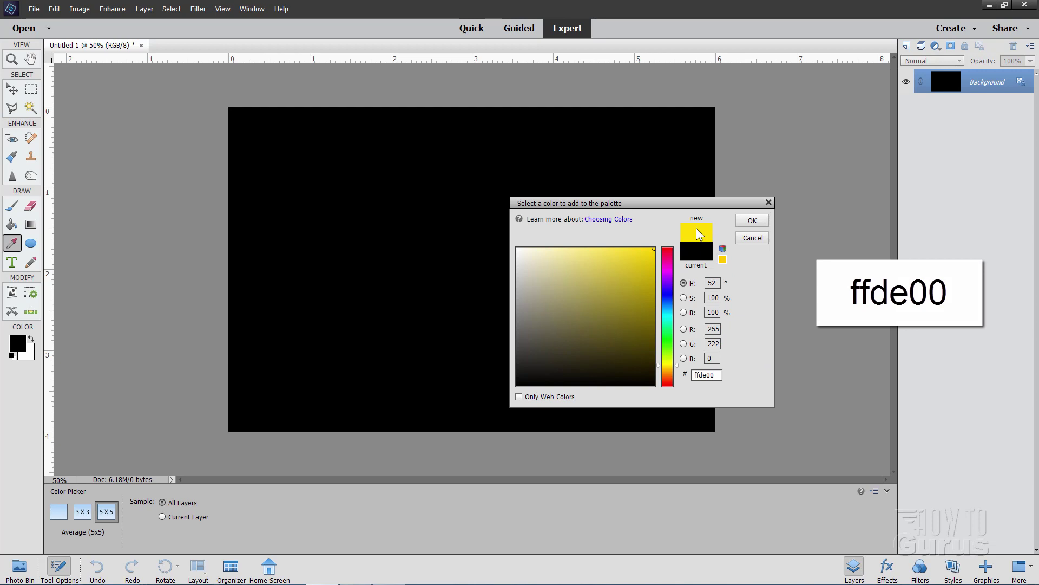
left_click(751, 221)
key("t")
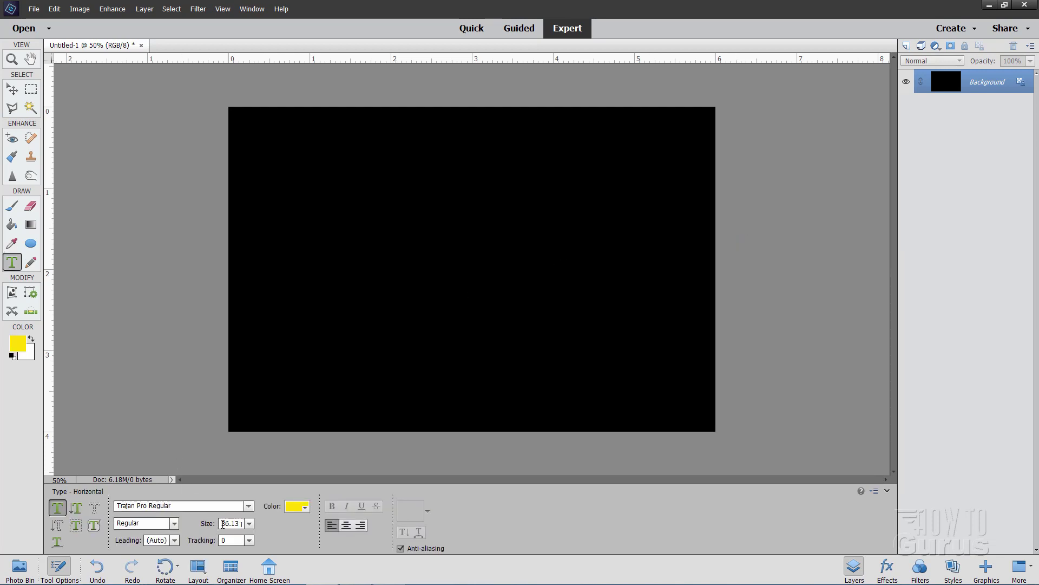
- Type GOLD at 124 pt on the canvas, commit it, and drag it to the centre
left_click_drag(223, 523, 273, 523)
type("124")
left_click(353, 265)
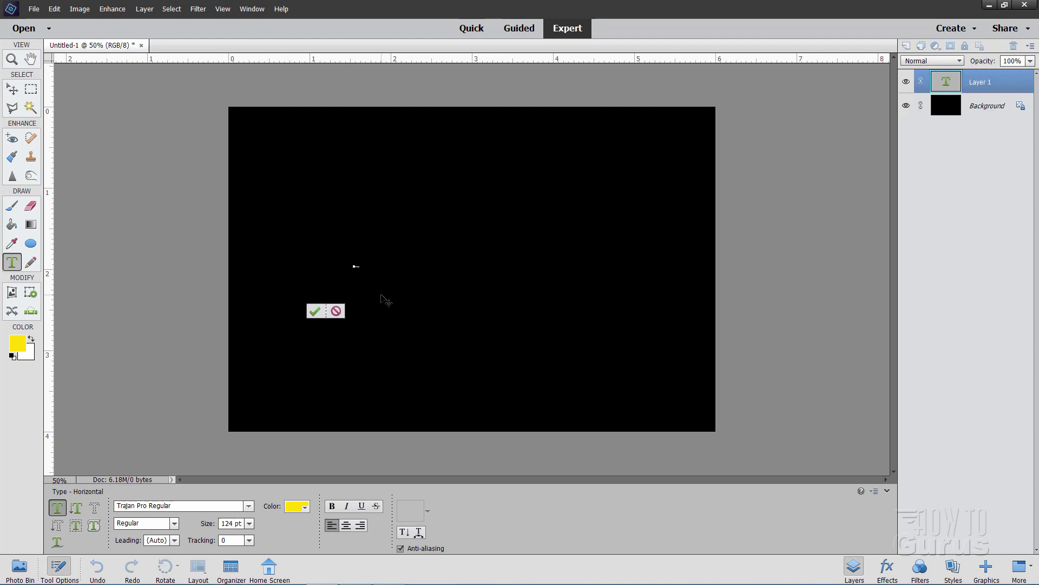
type("GOLD")
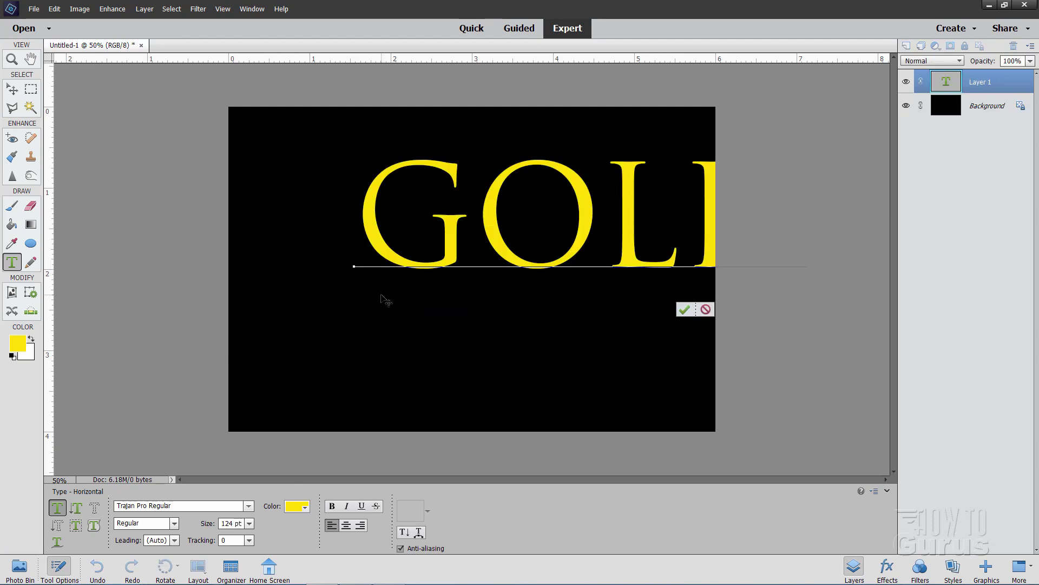
left_click(684, 310)
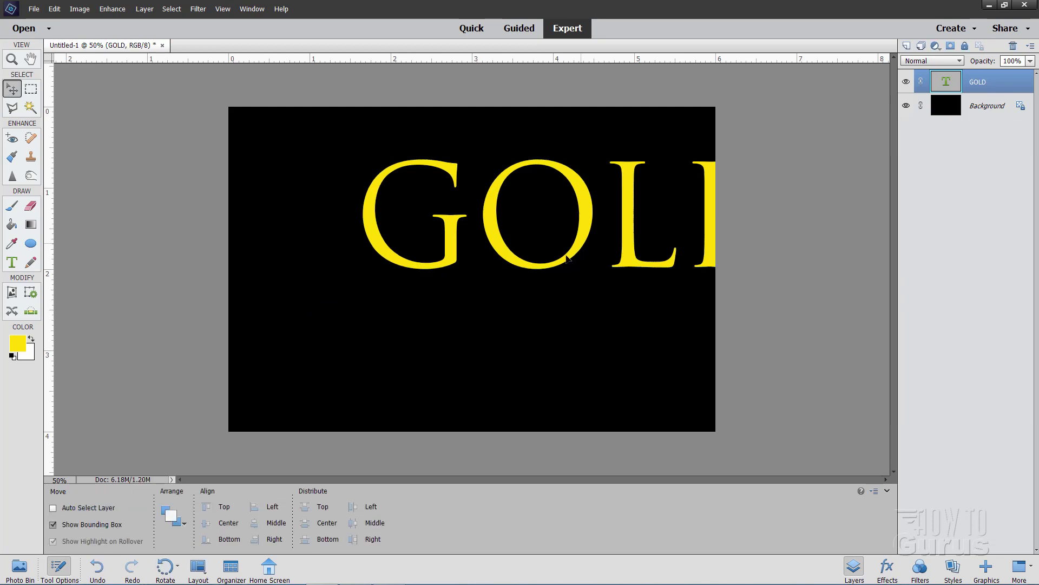
left_click_drag(567, 258, 471, 300)
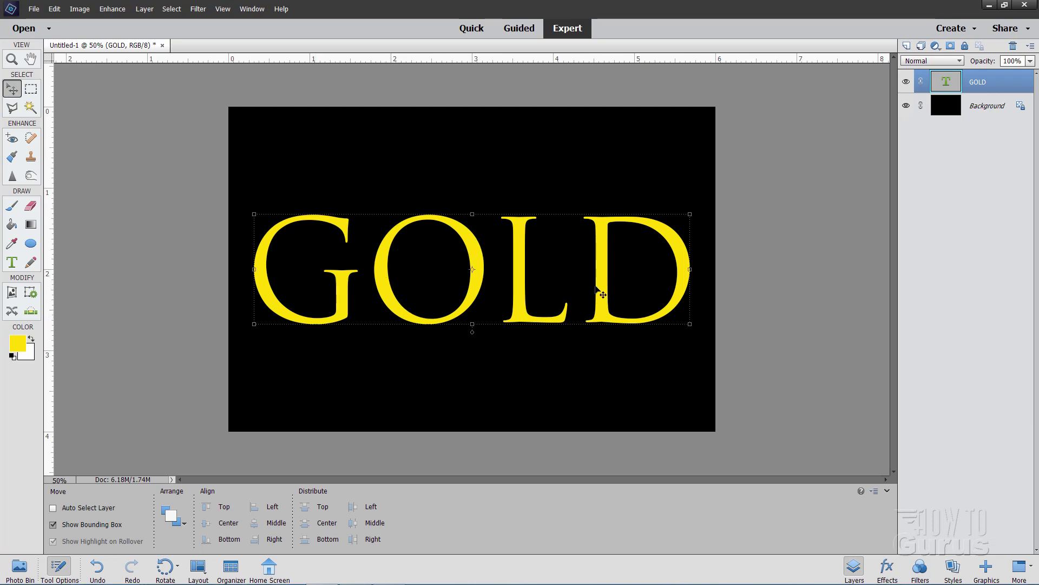
- Apply the Wow-Chrome Shiny Edge style from the Wow Chrome category to the GOLD text
left_click(953, 567)
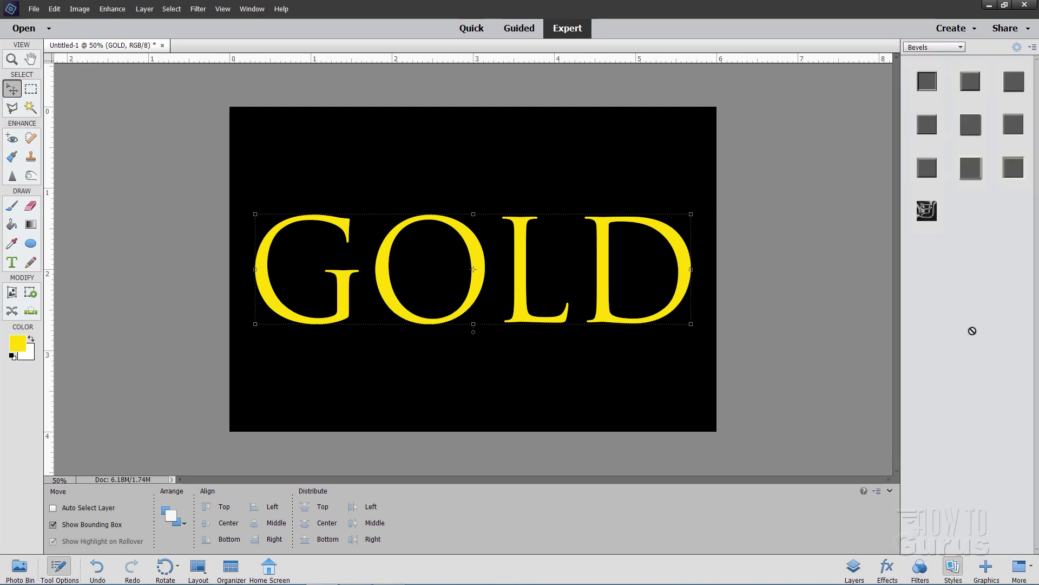
left_click(942, 47)
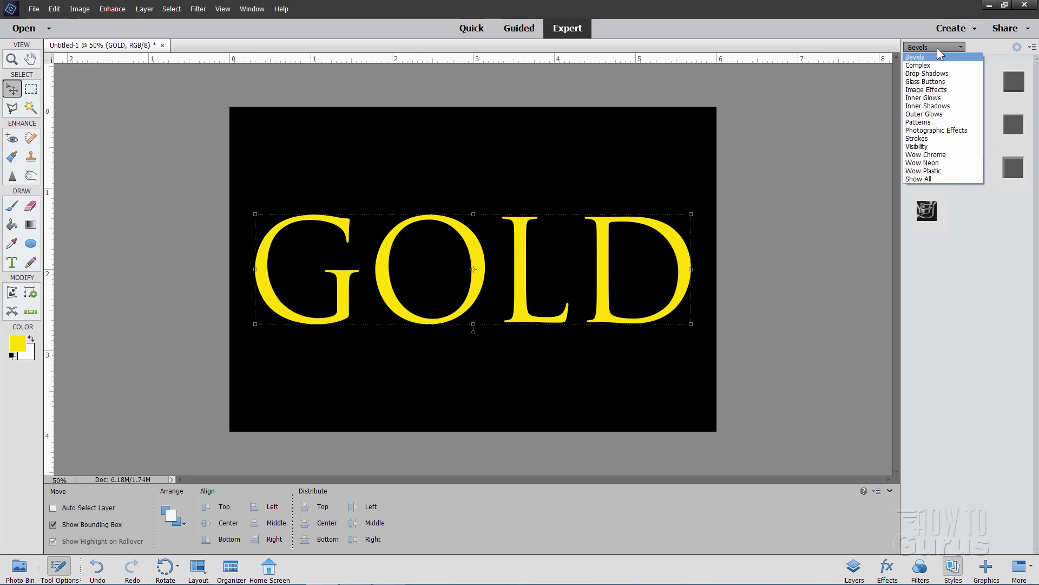
left_click(941, 154)
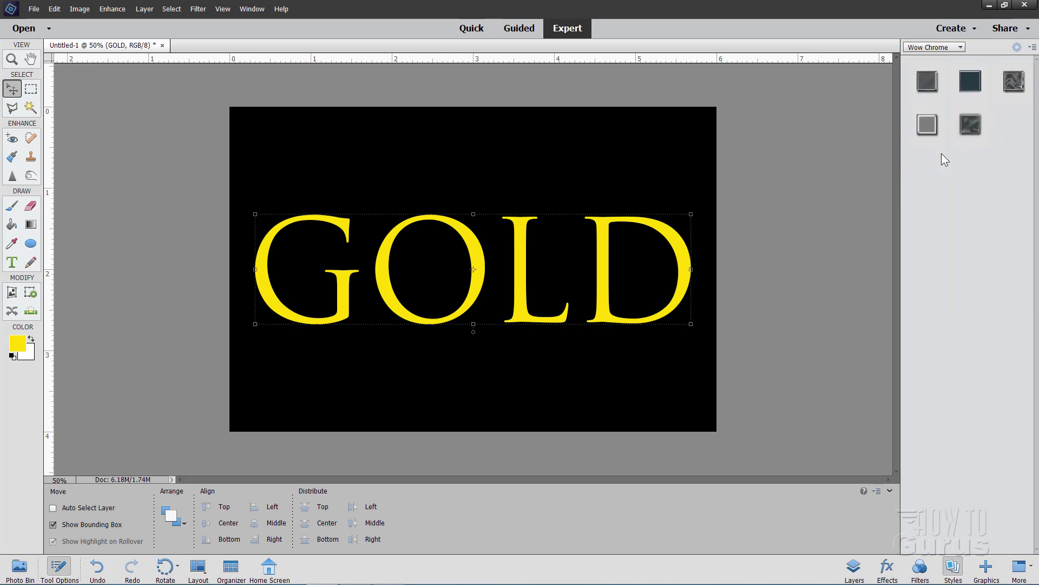
left_click(928, 127)
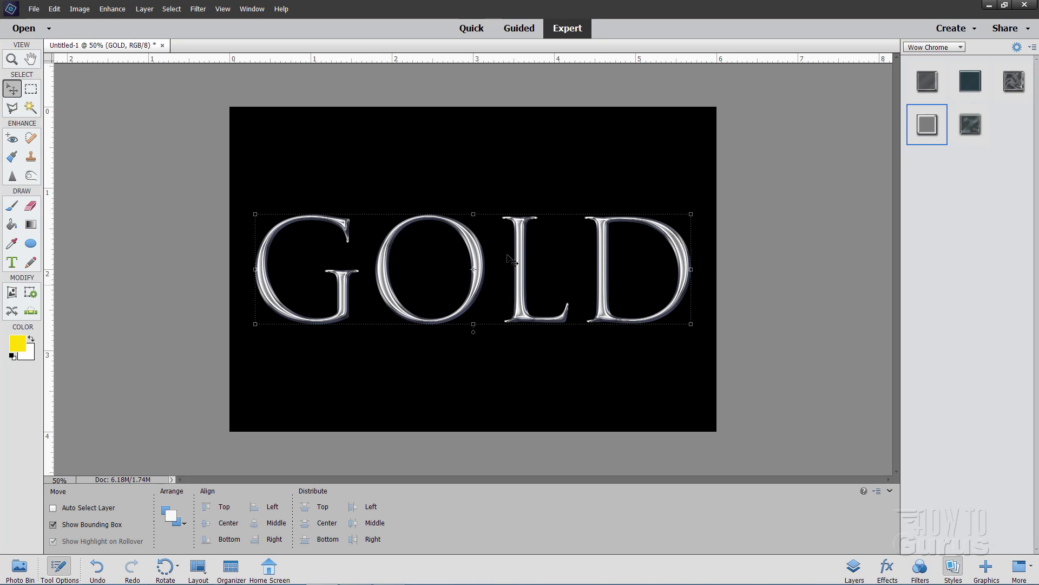
- Duplicate the GOLD text layer as GOLD copy
left_click(854, 568)
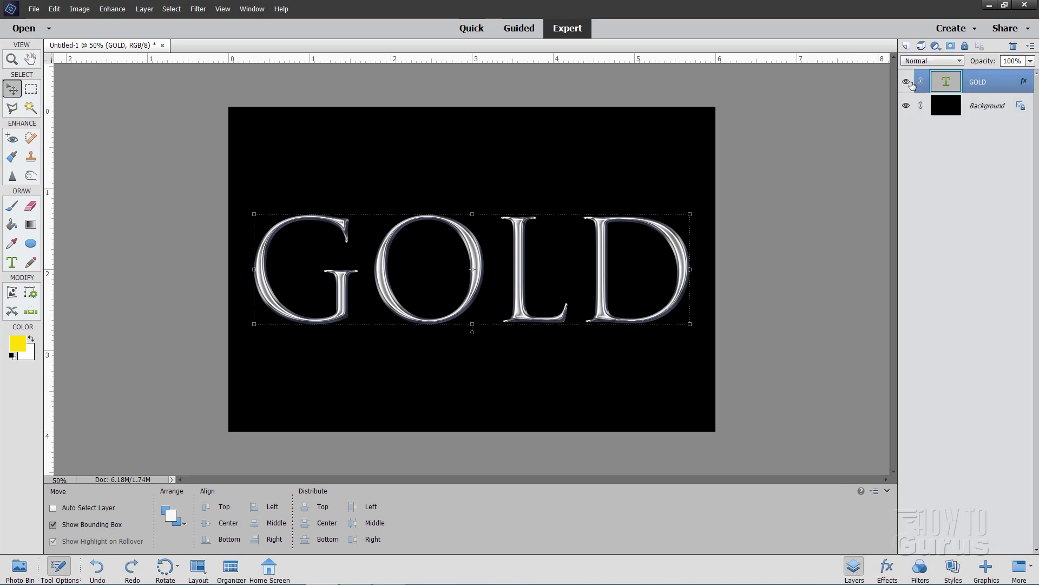
right_click(977, 84)
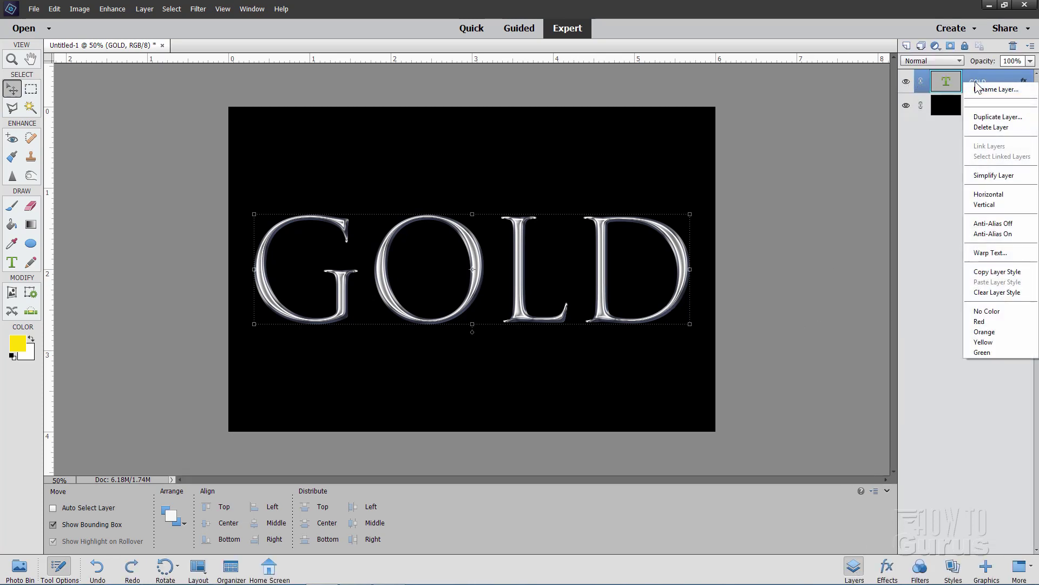
left_click(996, 117)
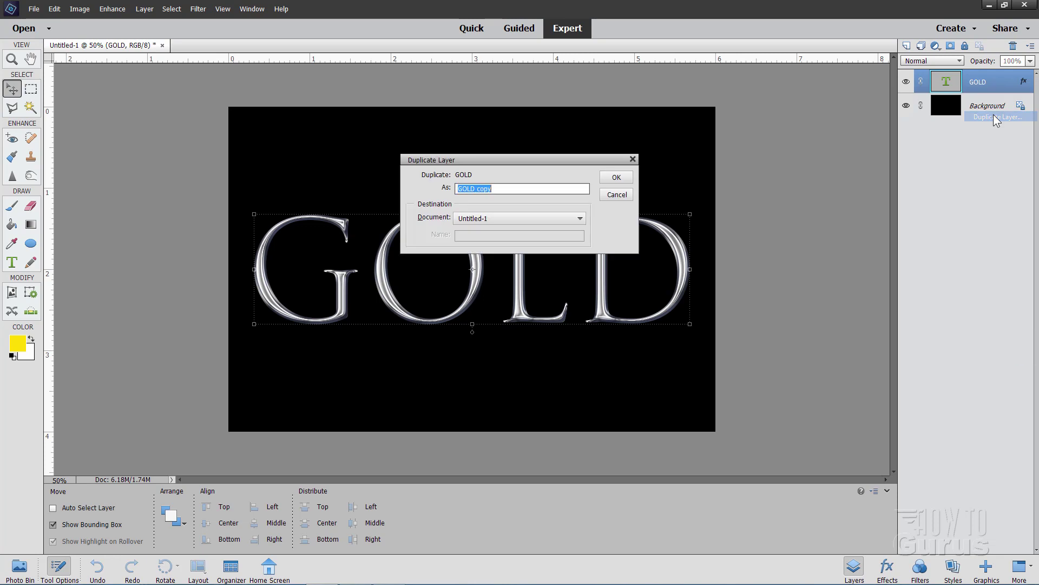
left_click(617, 177)
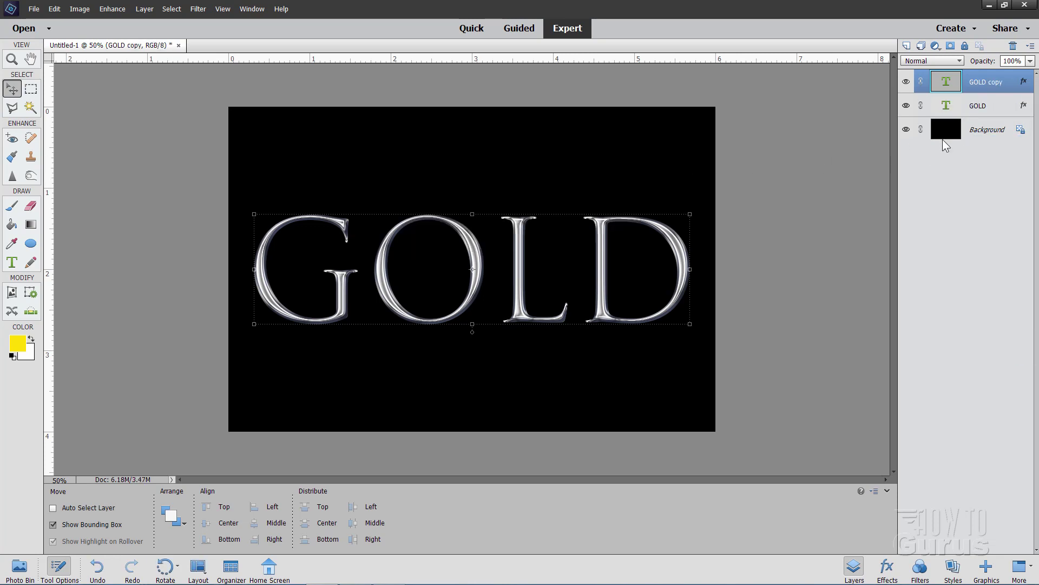
- Simplify GOLD copy twice to bake in the chrome style, then check transparency against the background
right_click(973, 85)
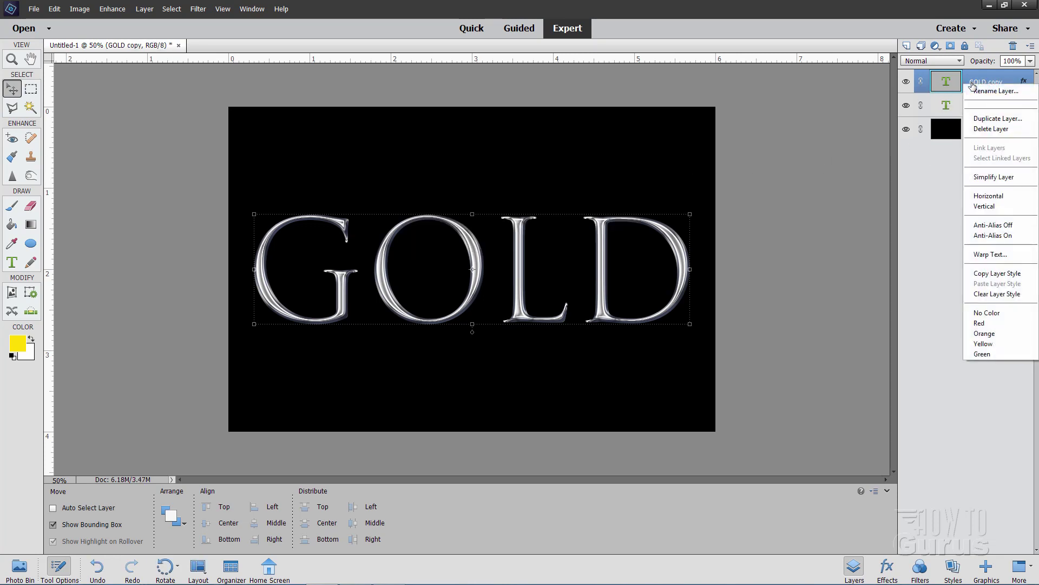
left_click(982, 178)
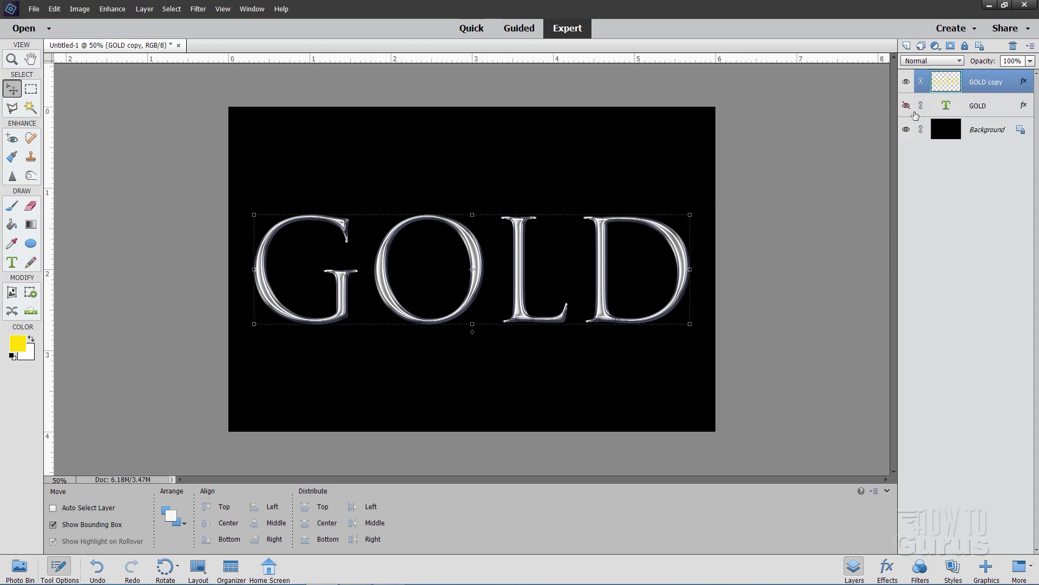
right_click(978, 88)
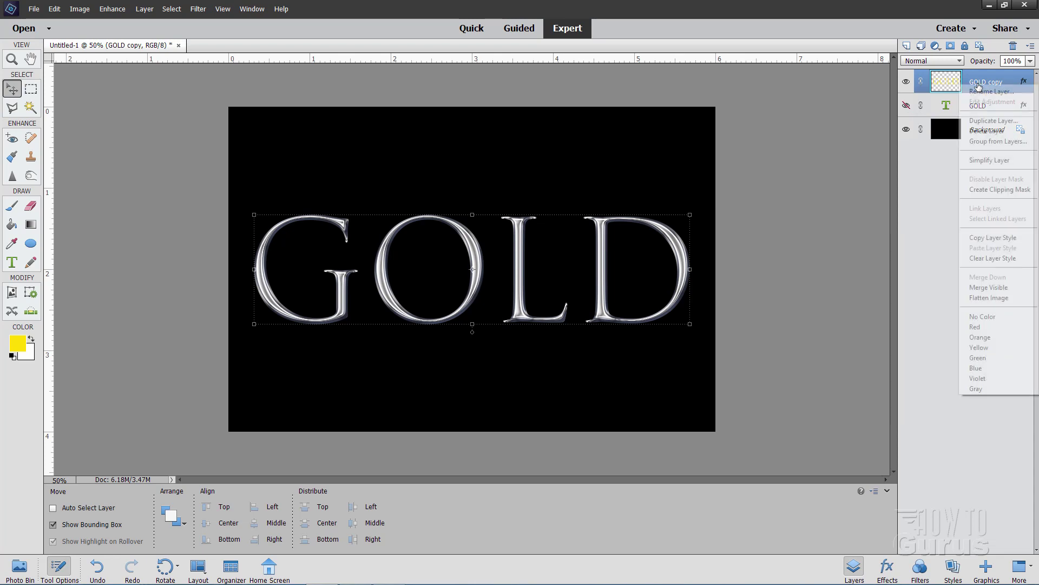
left_click(986, 160)
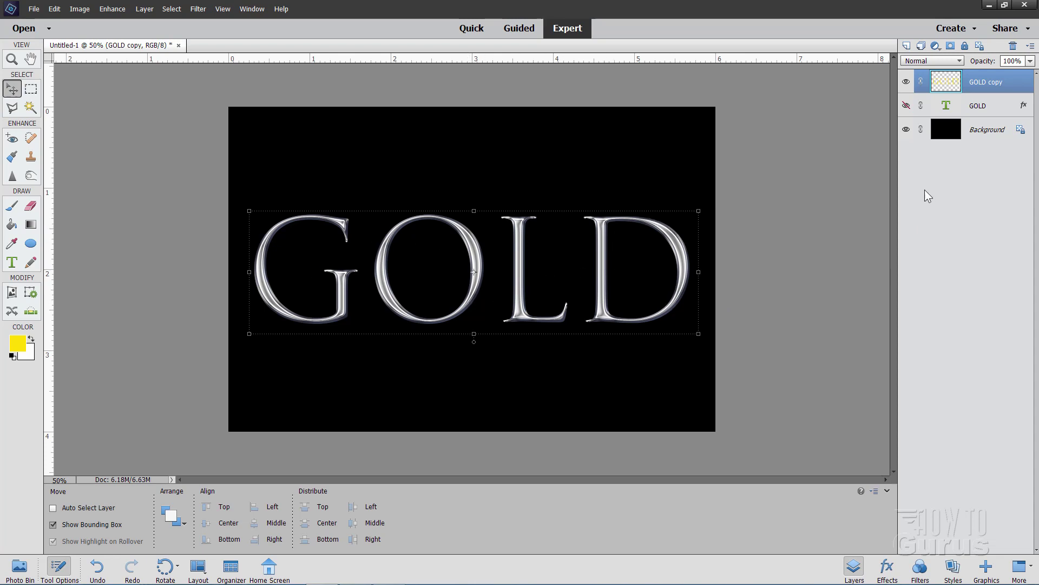
left_click(906, 129)
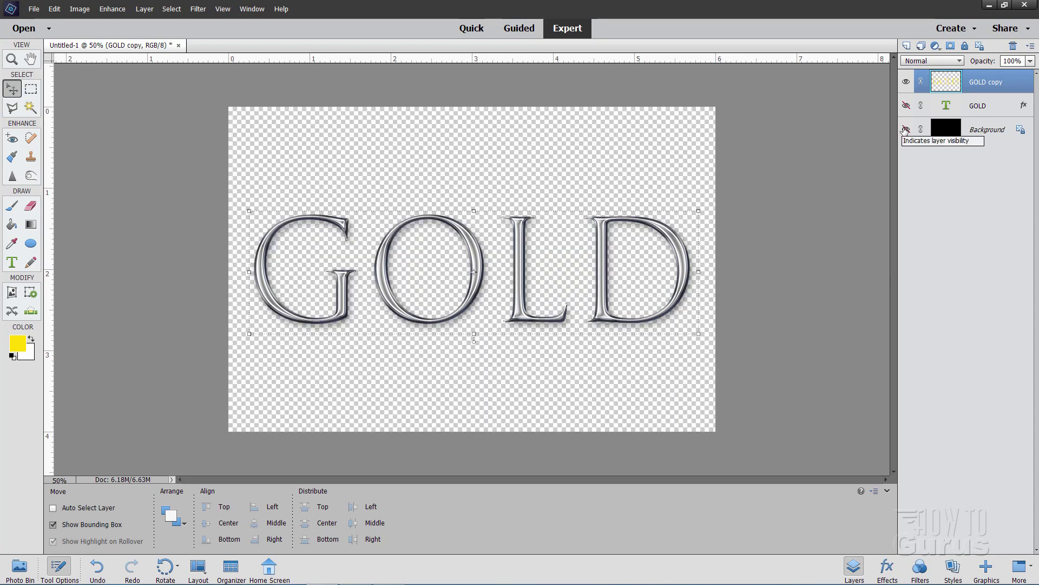
left_click(905, 129)
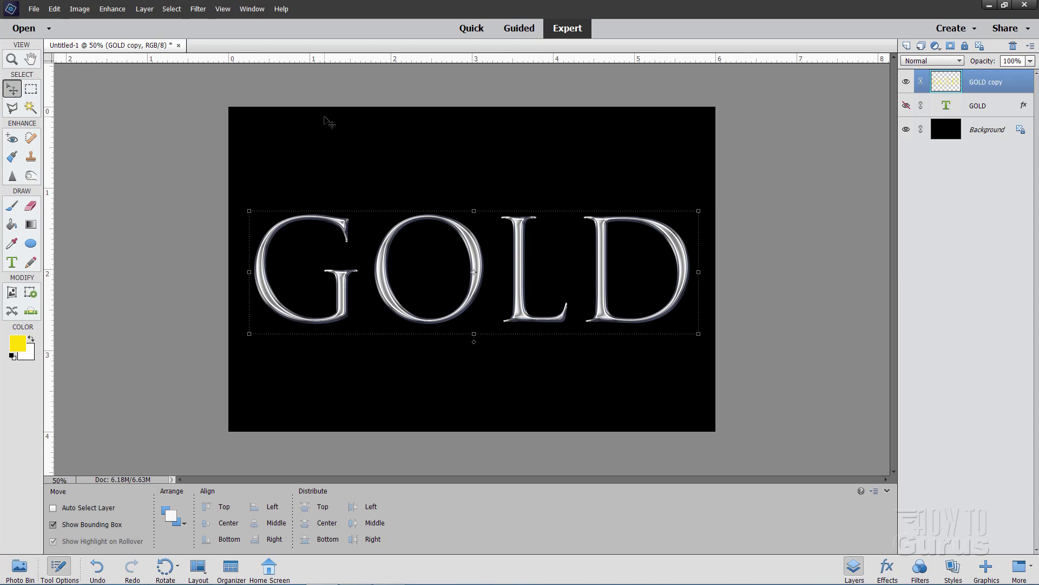
- Add a yellow ffde00 Solid Color fill layer, Color Fill 1, covering the canvas
left_click(144, 9)
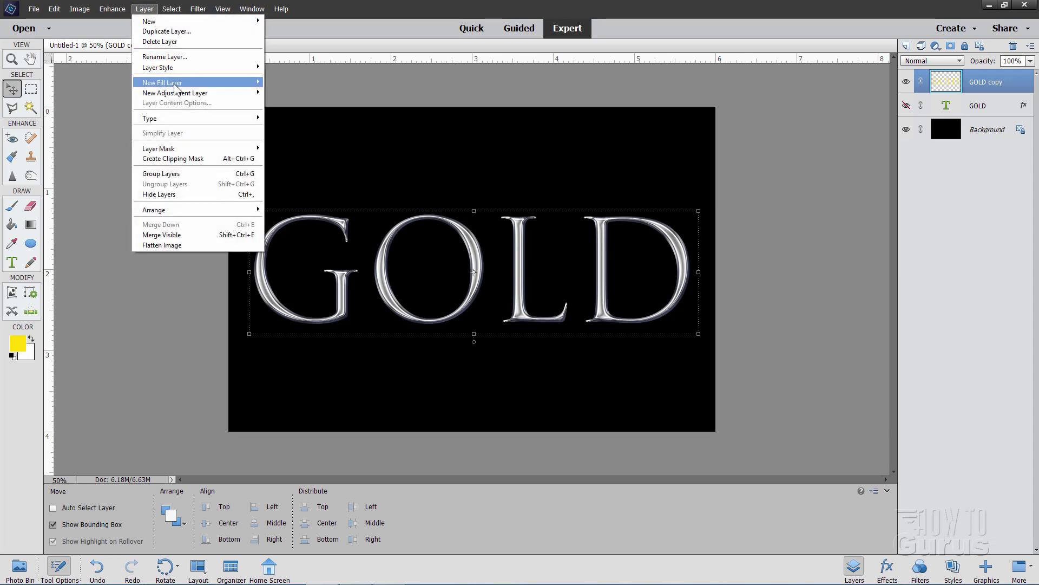
mouse_move(182, 85)
left_click(290, 82)
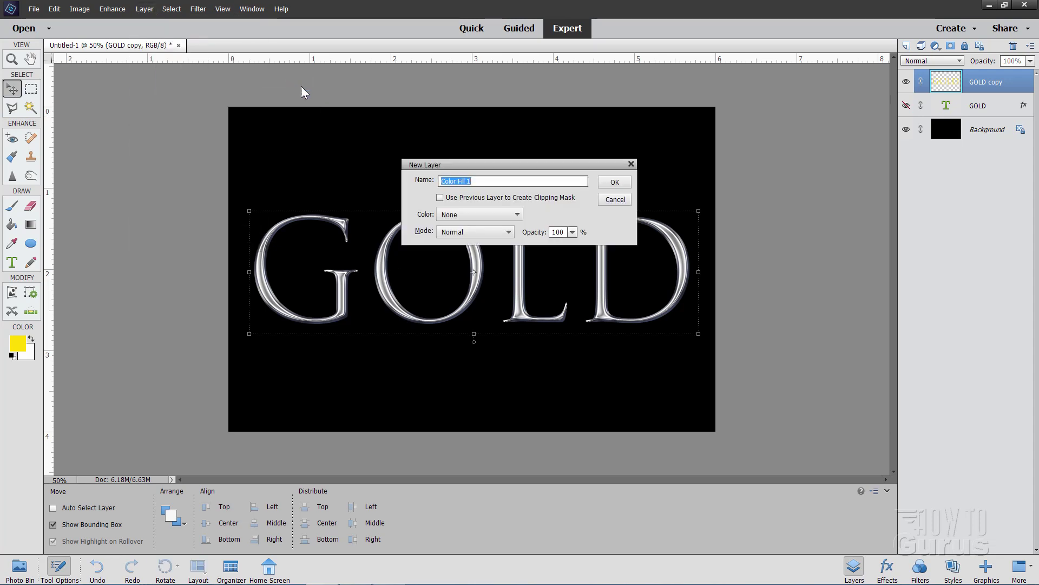
left_click(615, 182)
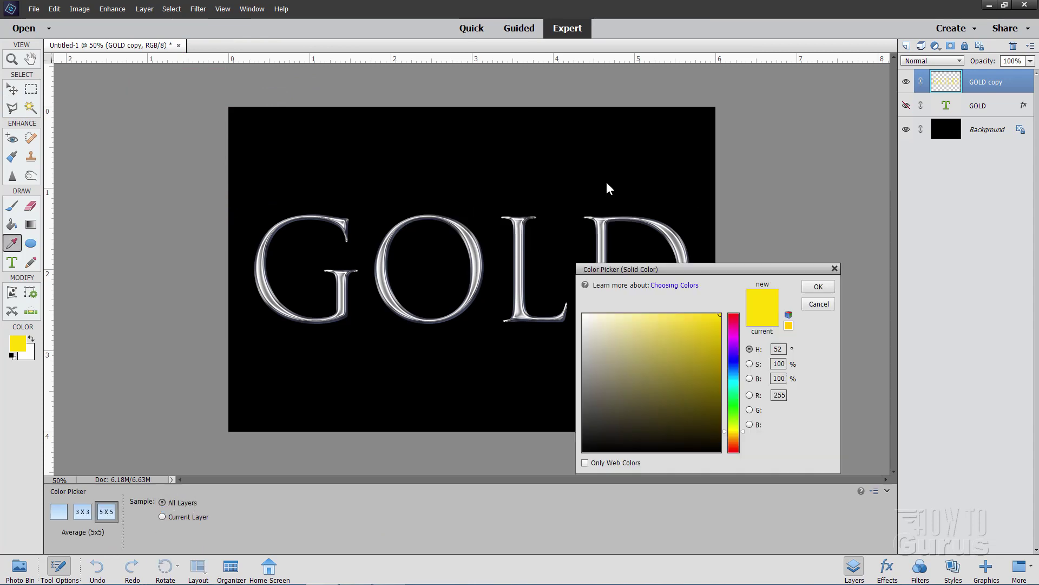
left_click_drag(697, 267, 777, 270)
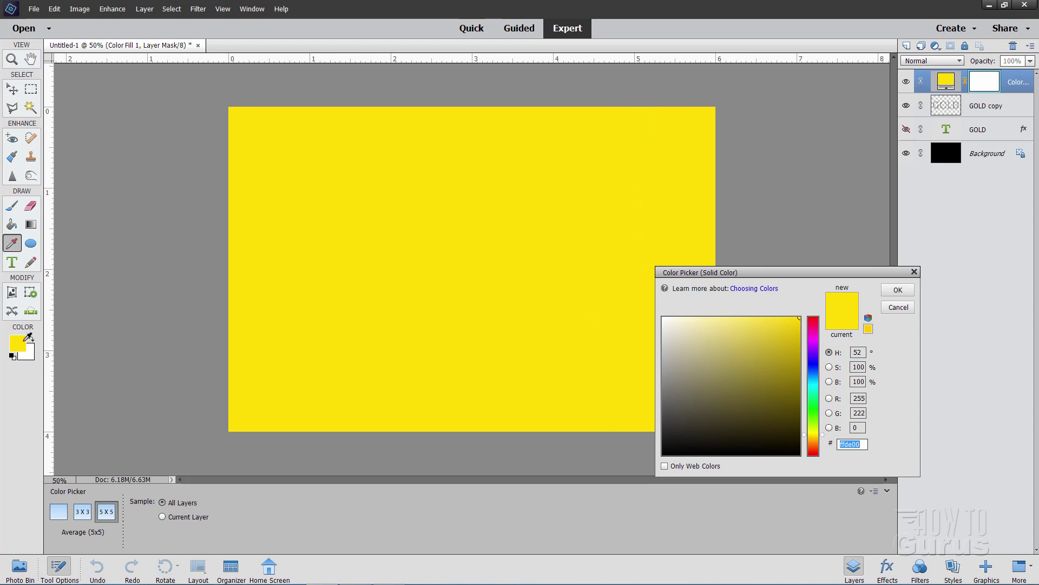
left_click(854, 445)
left_click(897, 291)
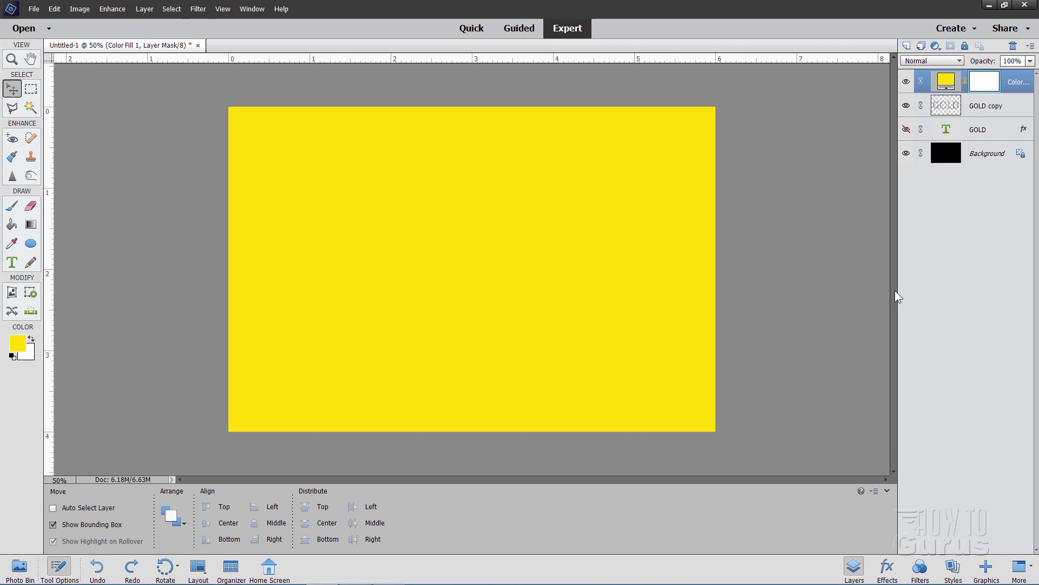
- Set Color Fill 1 to Color blend mode and clip it to the GOLD copy lettering
left_click(919, 61)
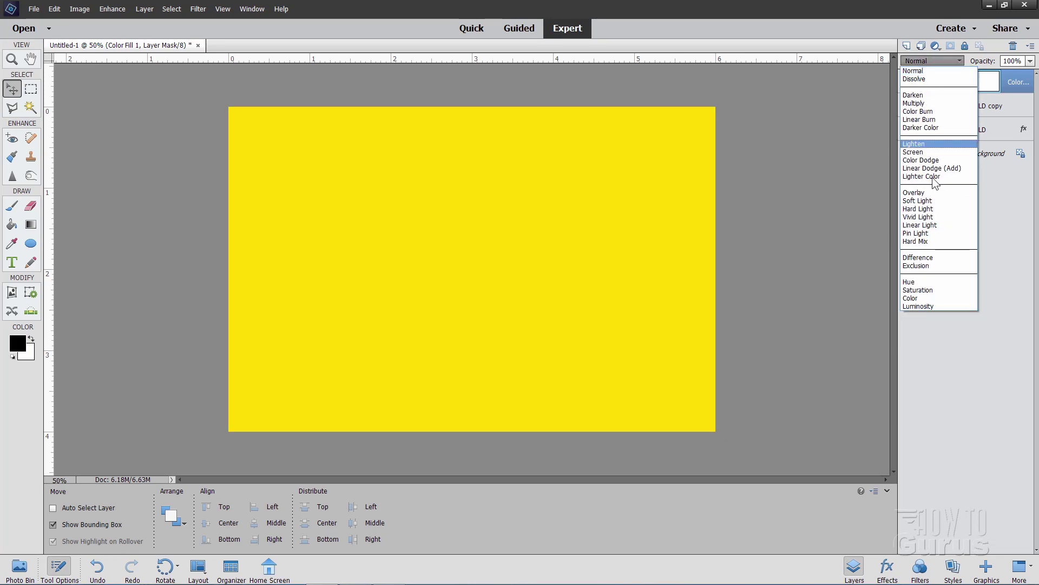
left_click(911, 298)
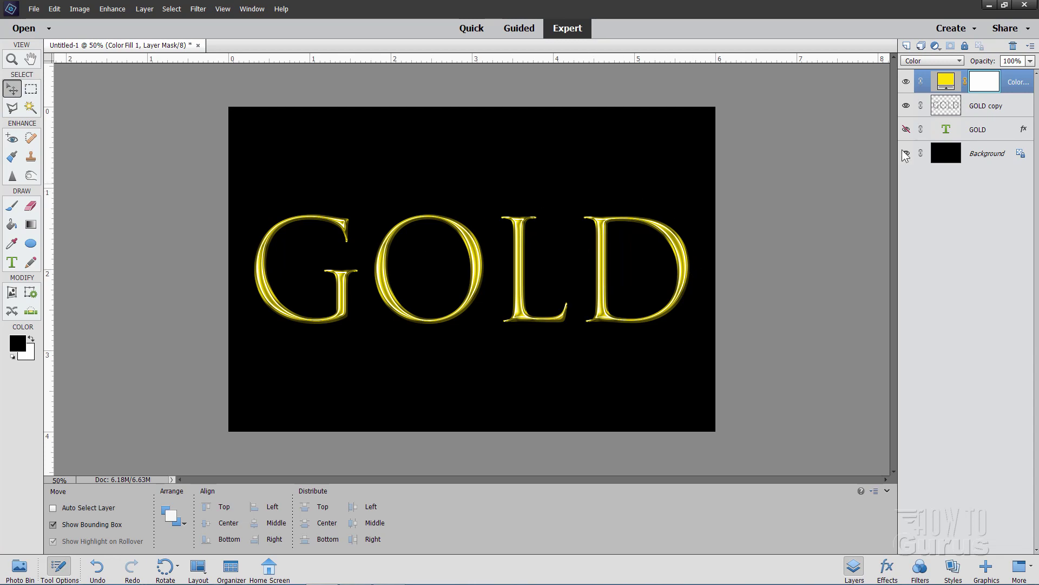
right_click(1013, 84)
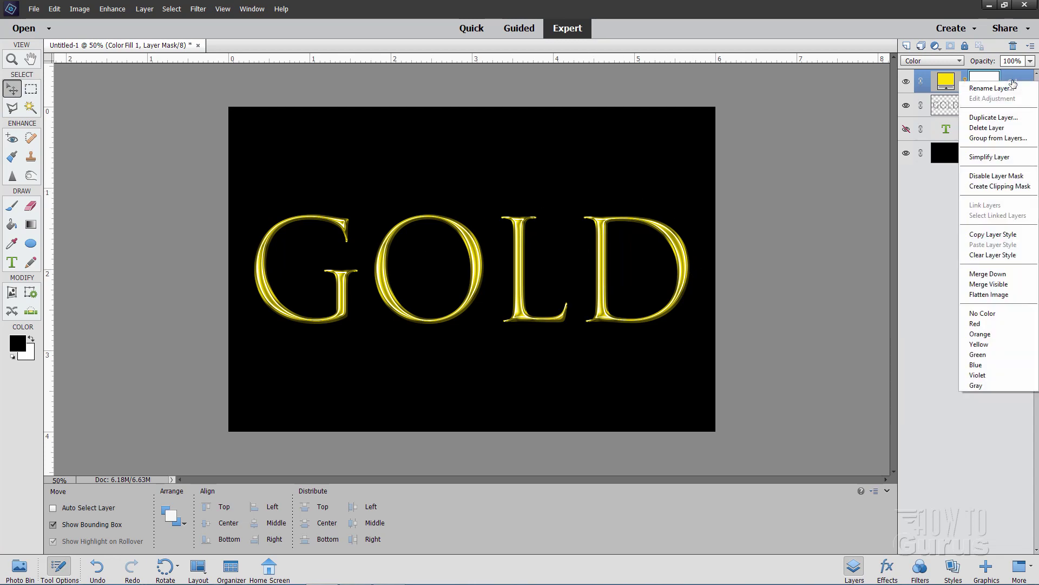
left_click(992, 187)
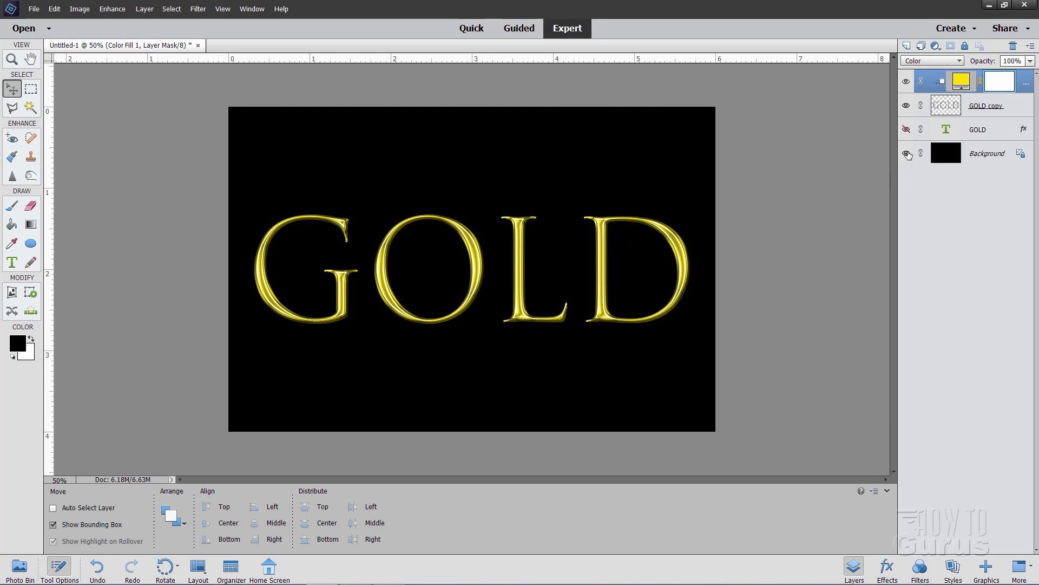
left_click(906, 153)
left_click(906, 153)
- Duplicate GOLD copy as GOLD copy 2 and move it above the yellow fill layer
left_click(970, 106)
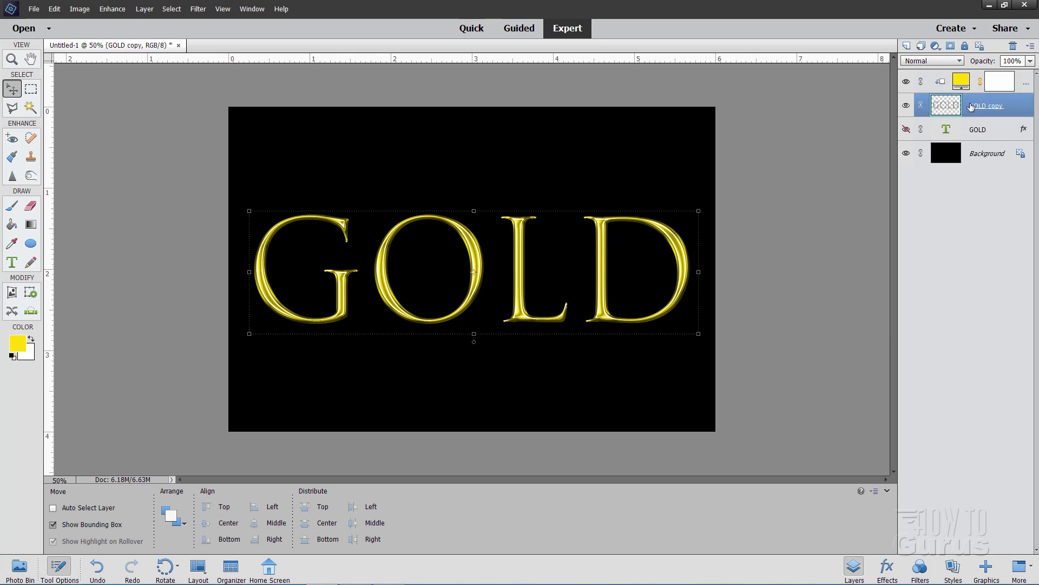
right_click(976, 109)
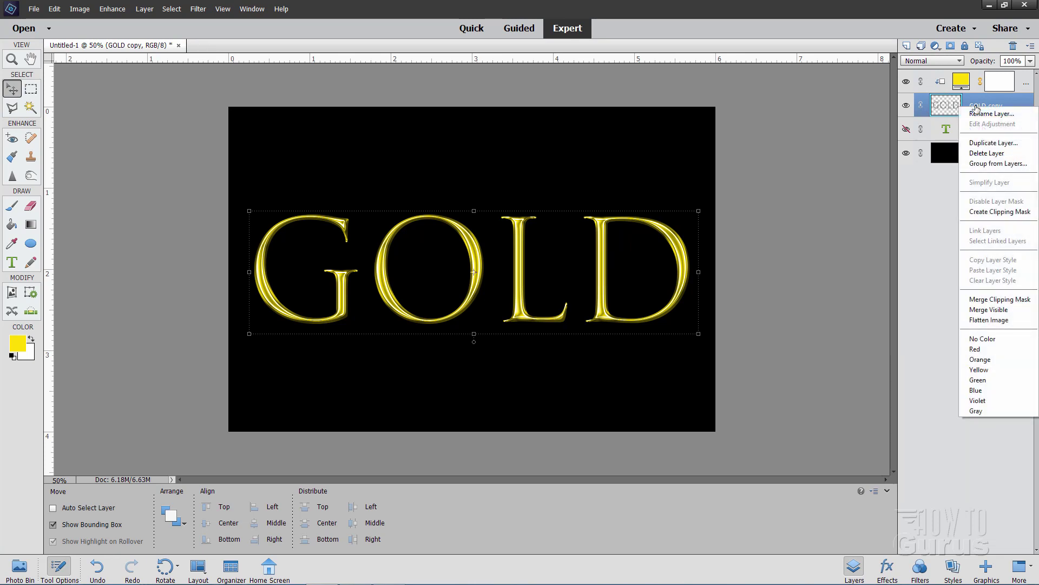
left_click(994, 143)
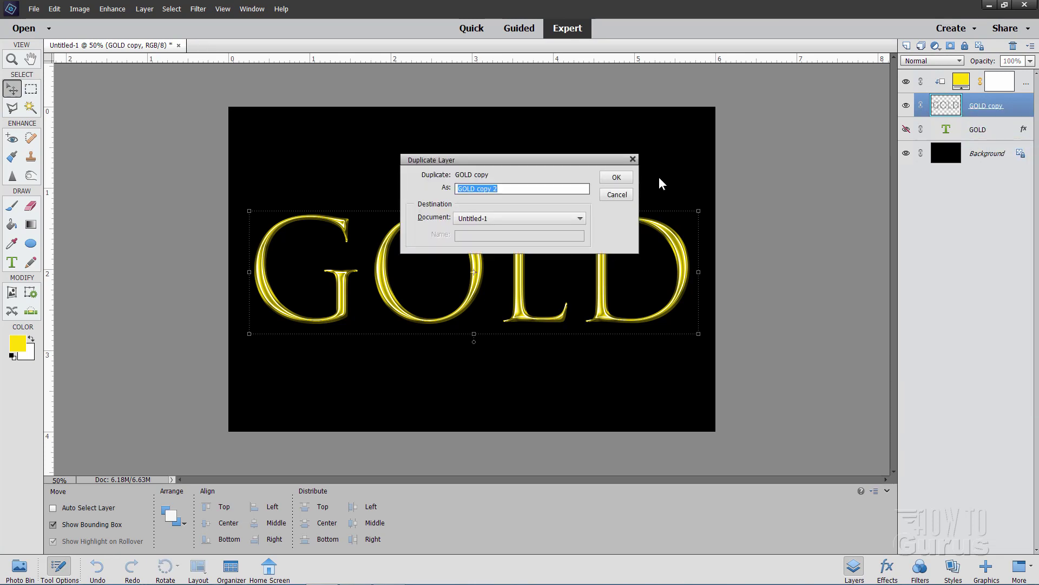
key("Escape")
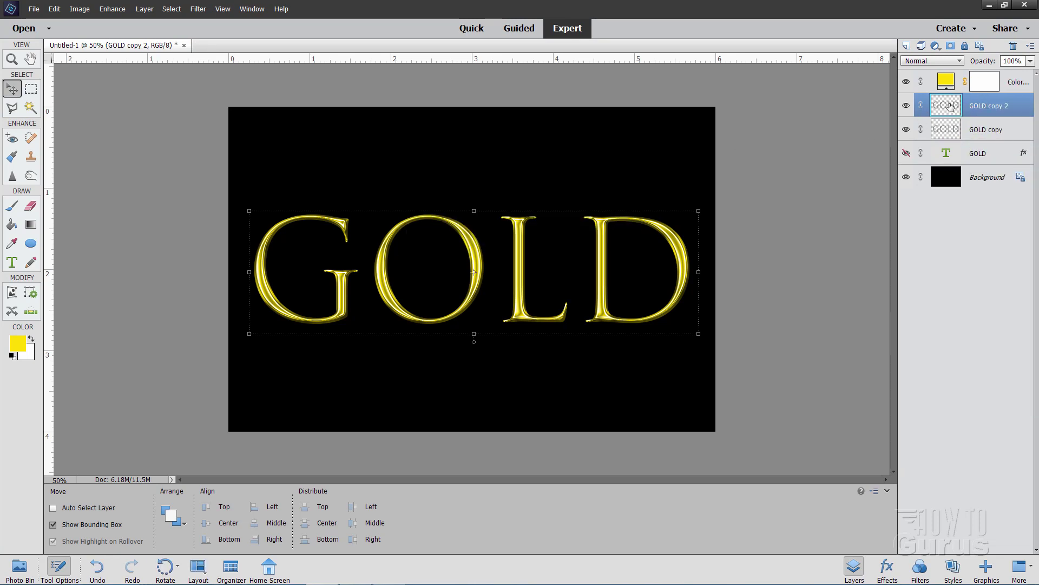
left_click_drag(951, 99, 943, 75)
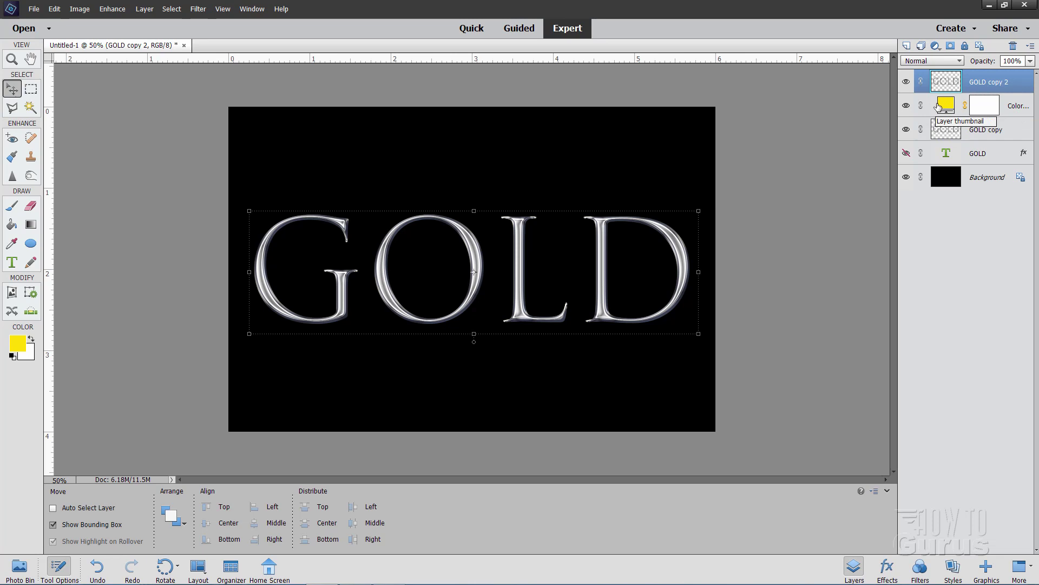
- Disable the colour fill layer's mask and select GOLD copy 2
right_click(1025, 109)
left_click(998, 205)
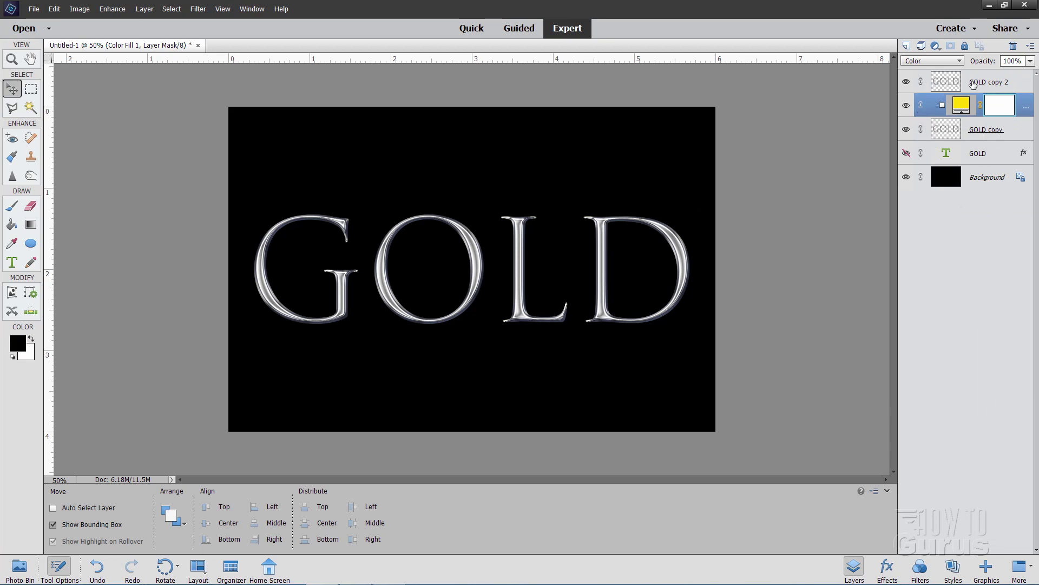
left_click(974, 84)
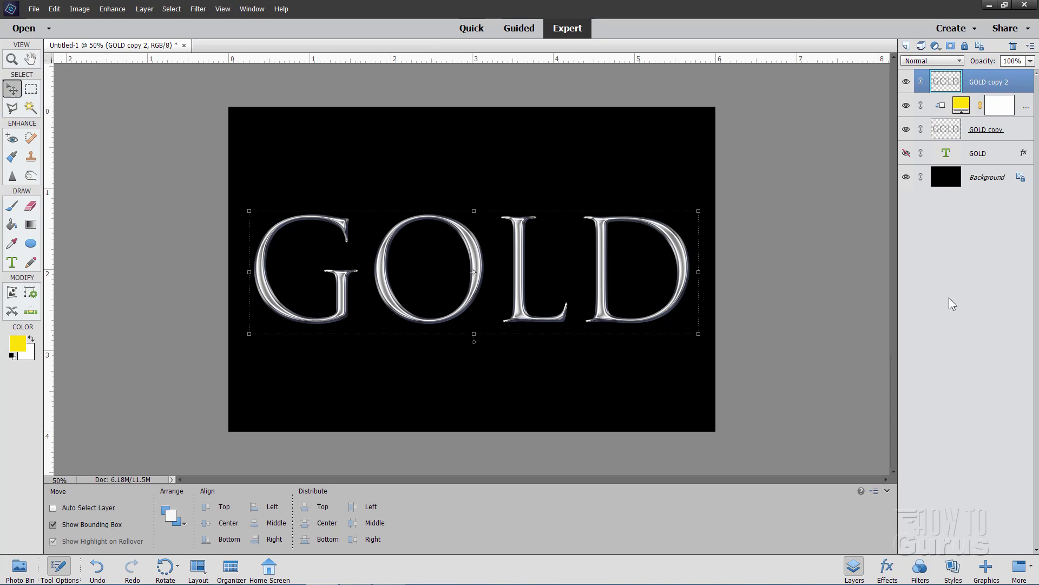
- Apply the last style in the Bevels category to GOLD copy 2
left_click(953, 569)
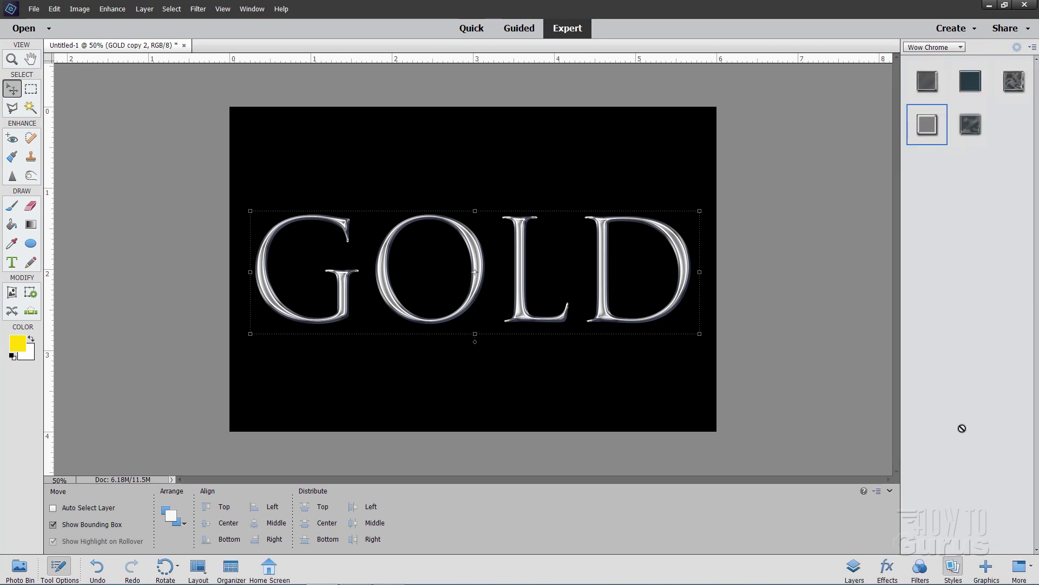
left_click(934, 48)
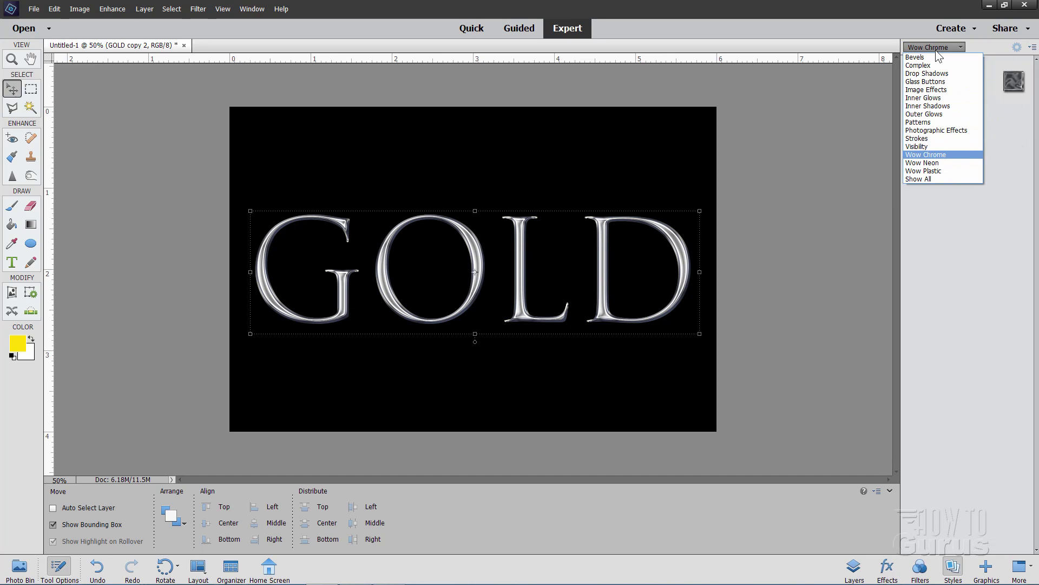
left_click(928, 57)
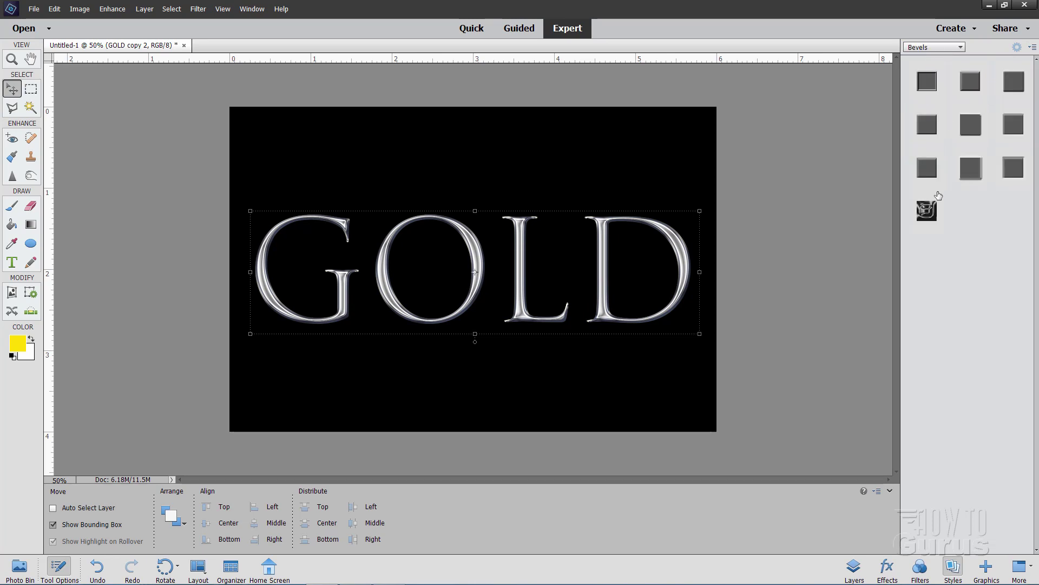
left_click(928, 212)
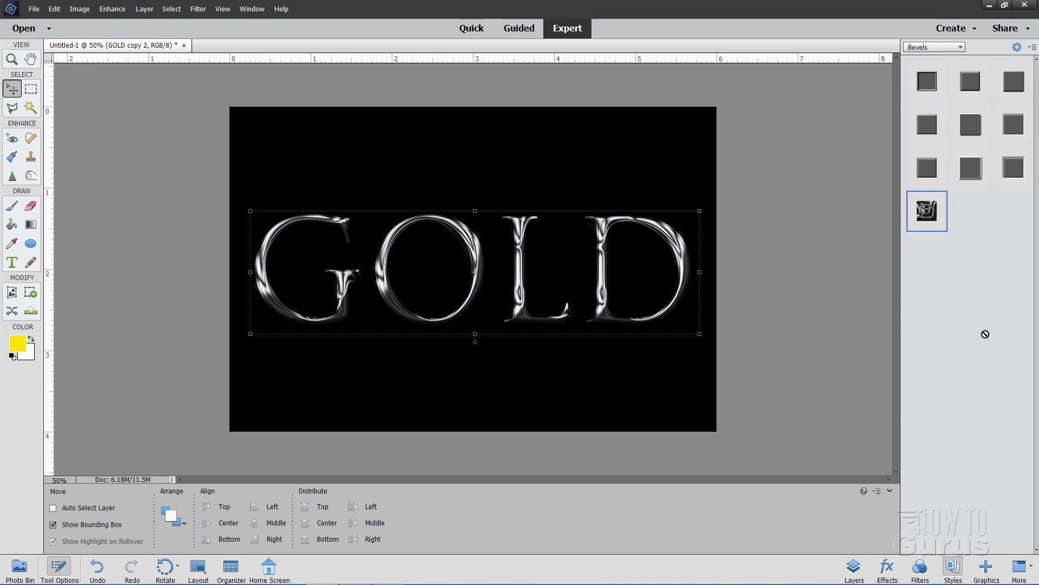
left_click(854, 568)
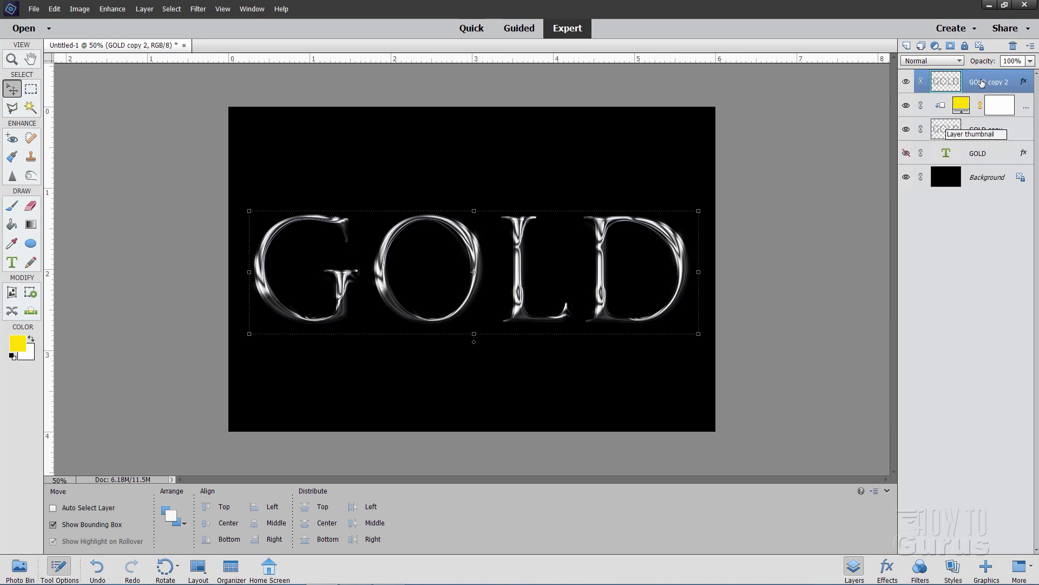
- Set GOLD copy 2 to Luminosity blending at 50% opacity
left_click(933, 60)
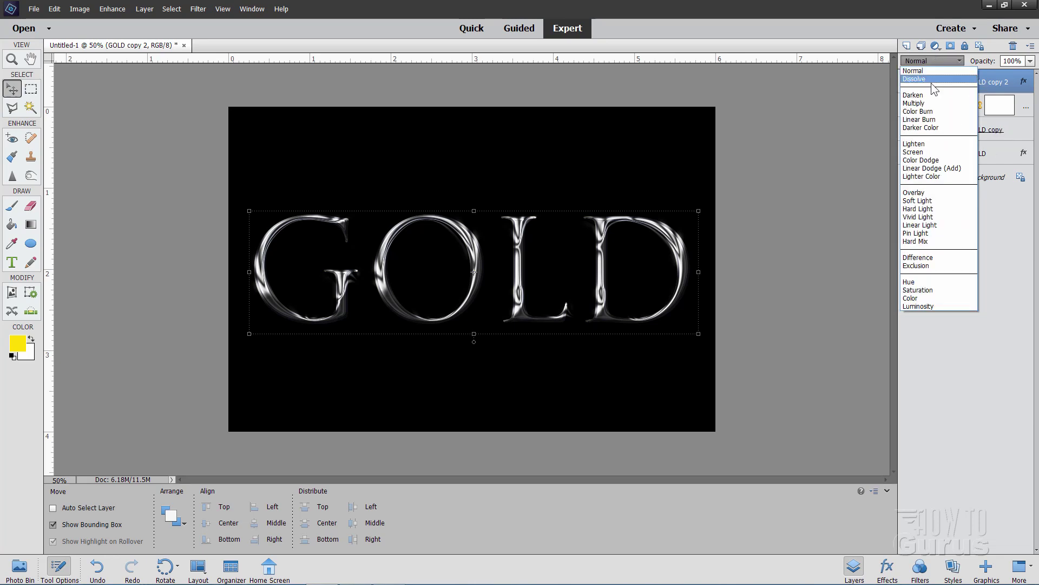
left_click(934, 306)
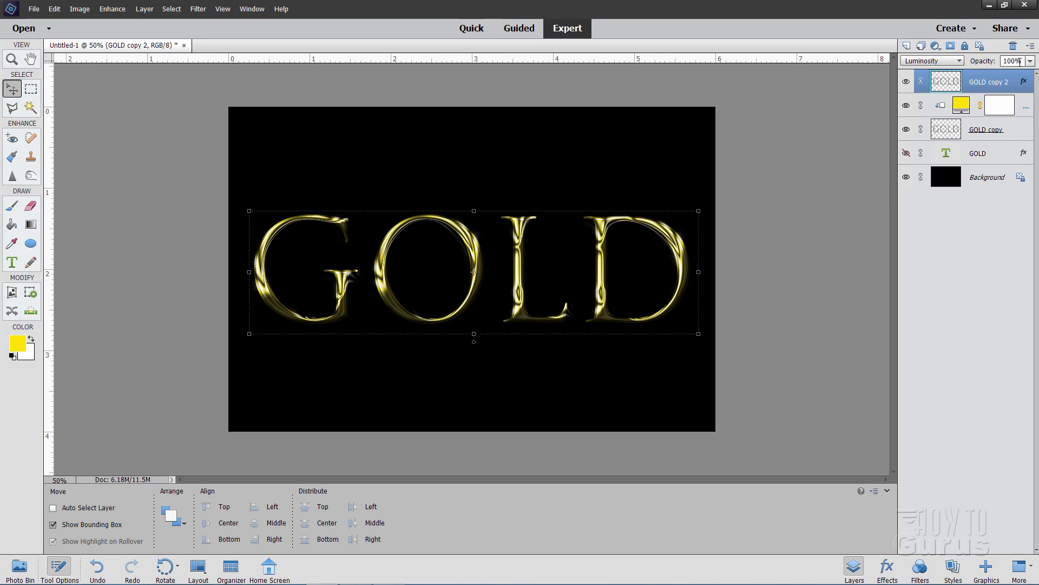
left_click(1020, 61)
type("50")
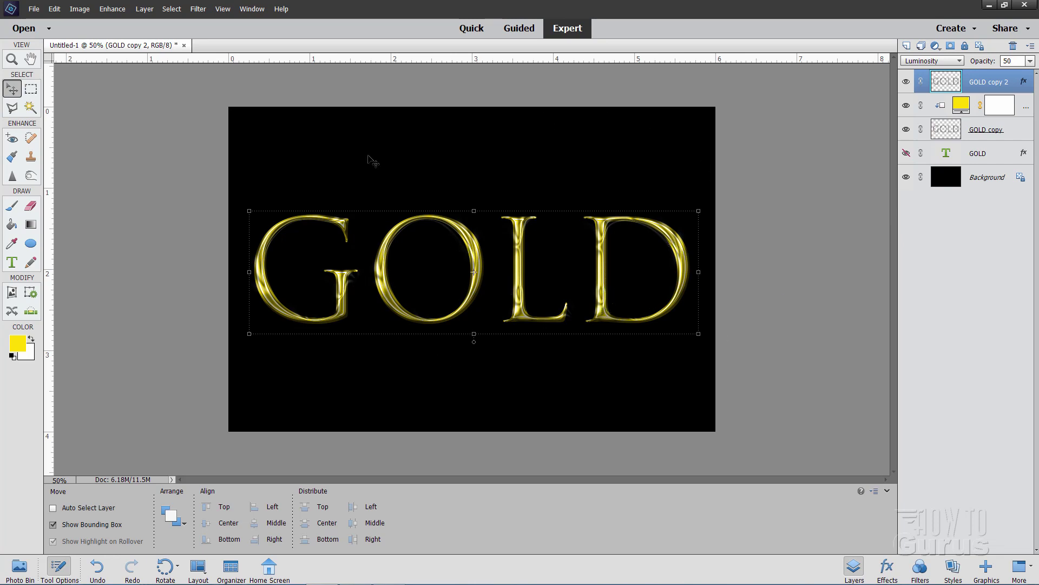
left_click(959, 180)
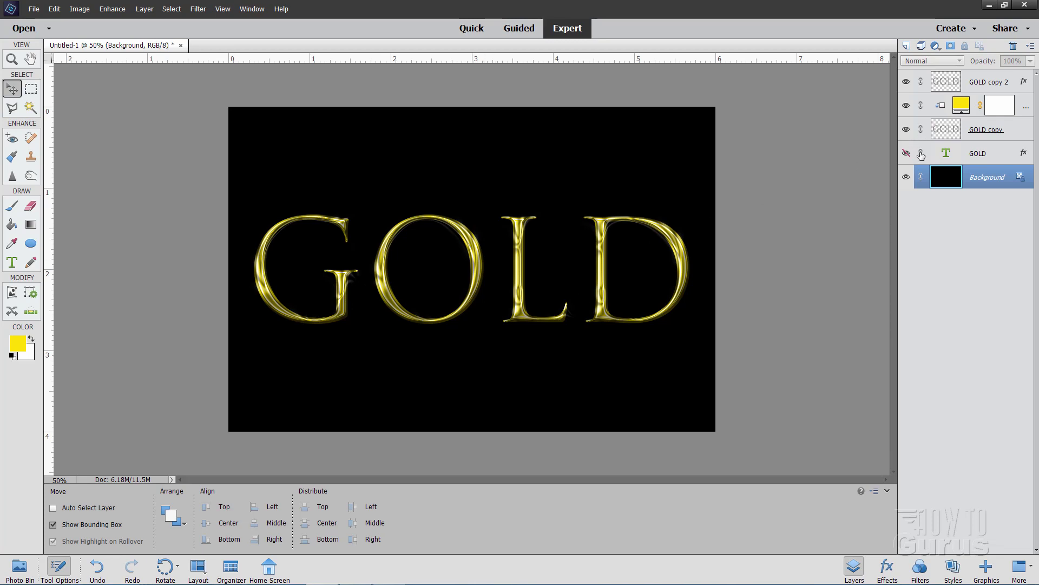
- Hide the black Background, select GOLD copy 2, and stamp all visible layers into a new Layer 1
left_click(906, 179)
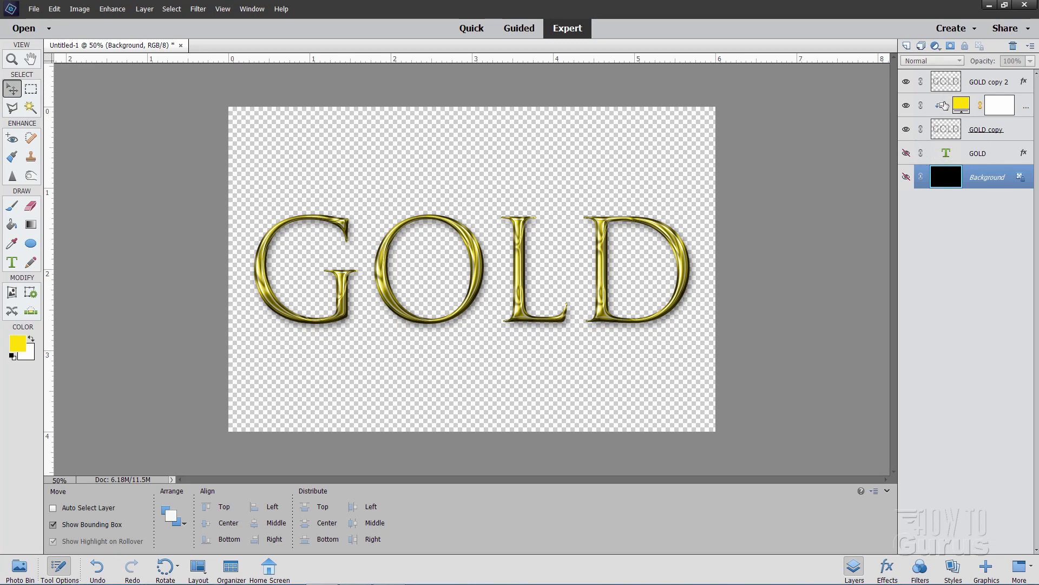
left_click(979, 83)
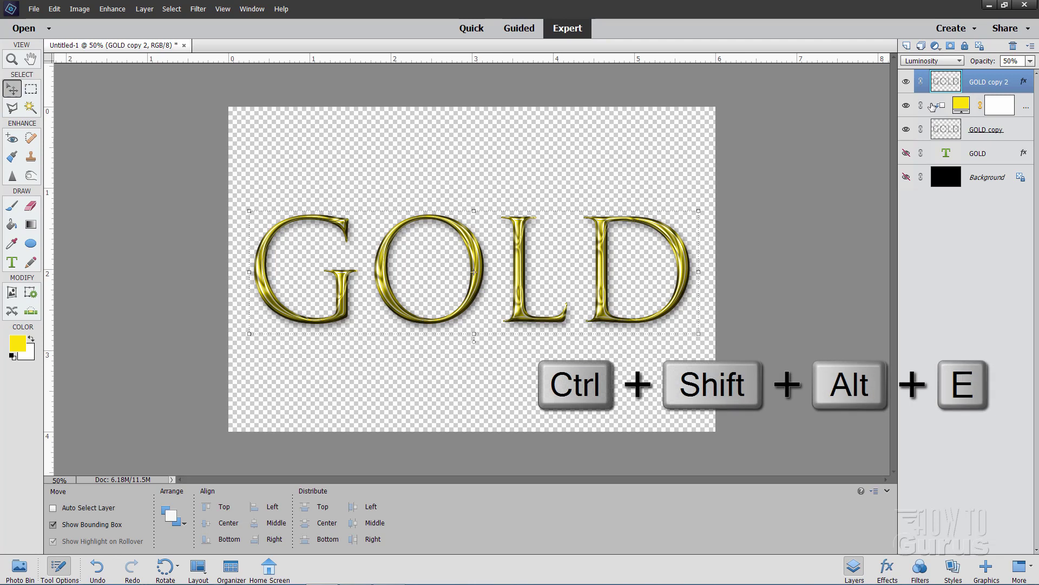
key("ctrl")
key("ctrl+shift+alt+e")
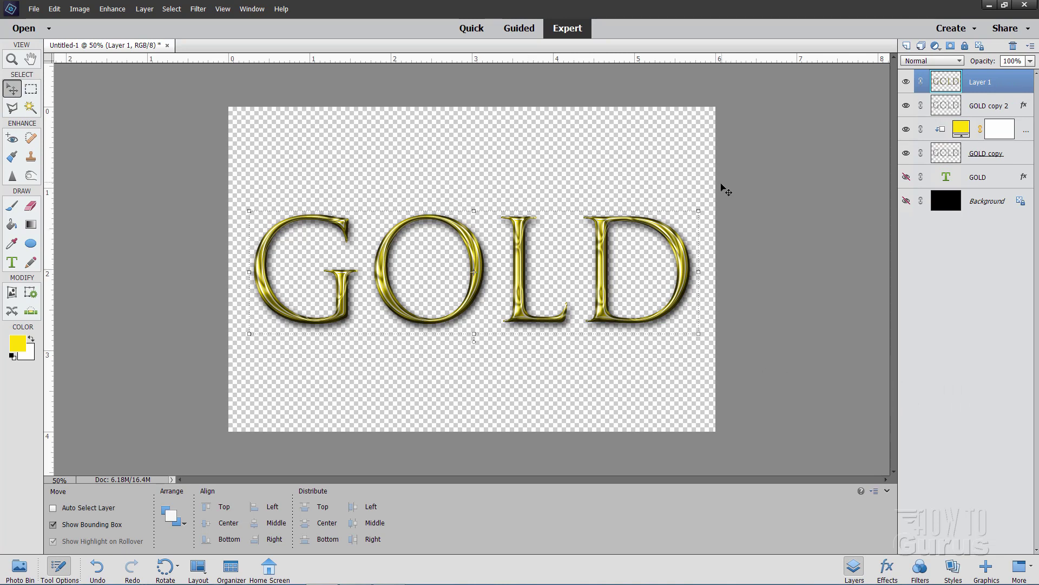
- Hide GOLD copy 2 and GOLD copy, and show the black Background again
left_click(907, 106)
left_click(906, 153)
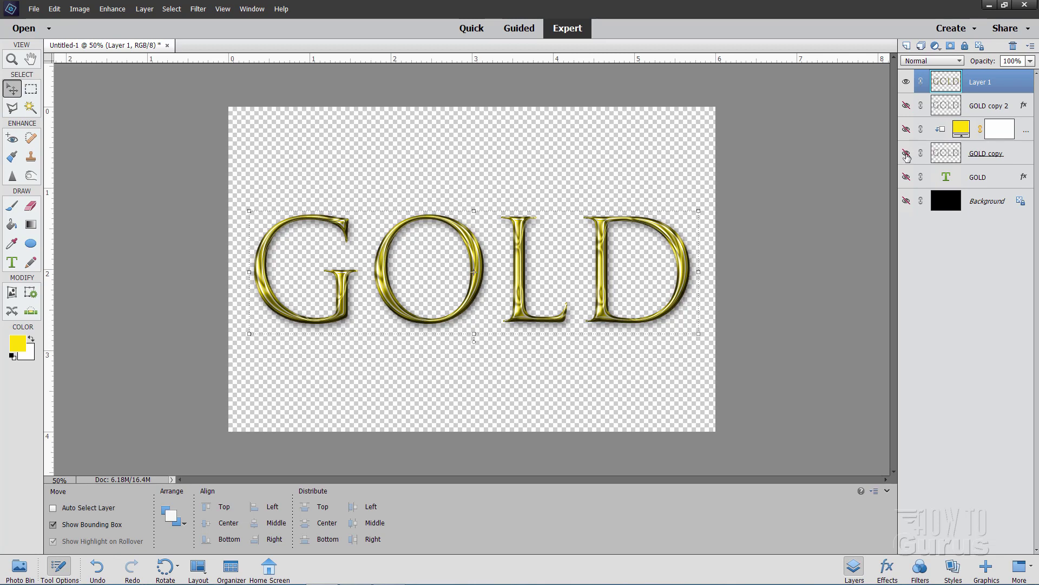
left_click(906, 201)
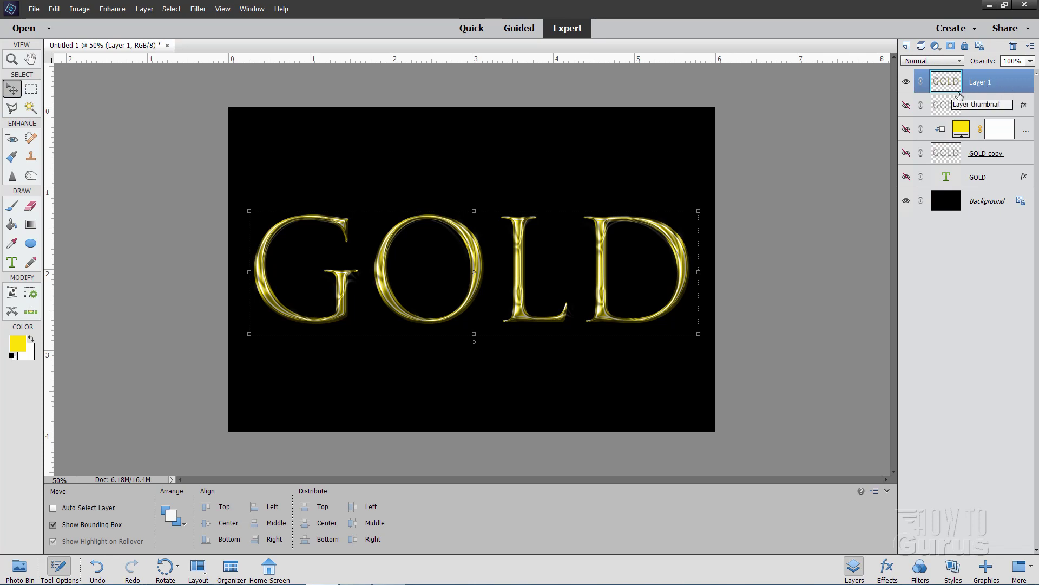
- Add a Hue/Saturation adjustment layer clipped to Layer 1
left_click(144, 11)
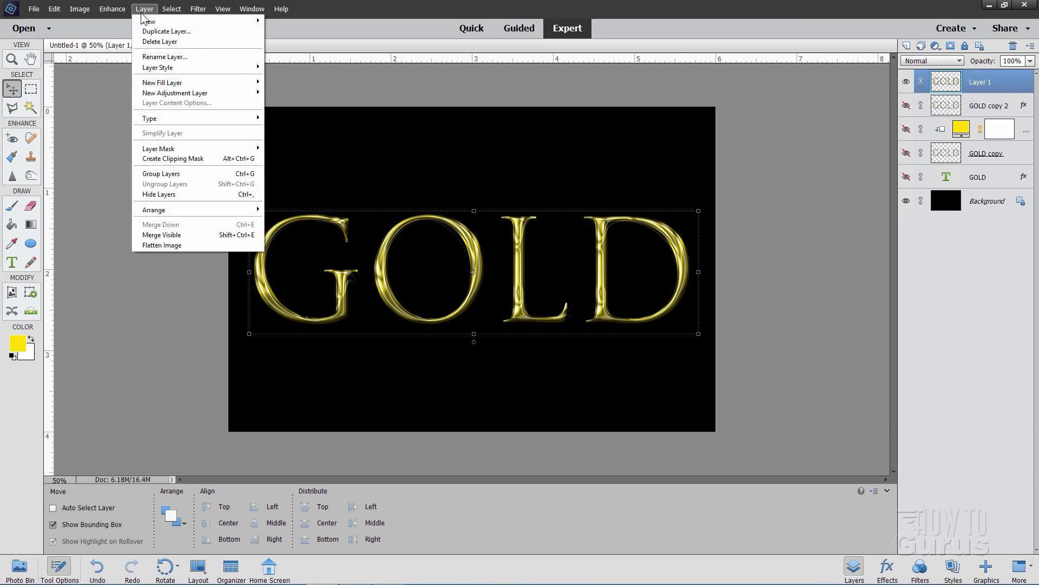
mouse_move(187, 93)
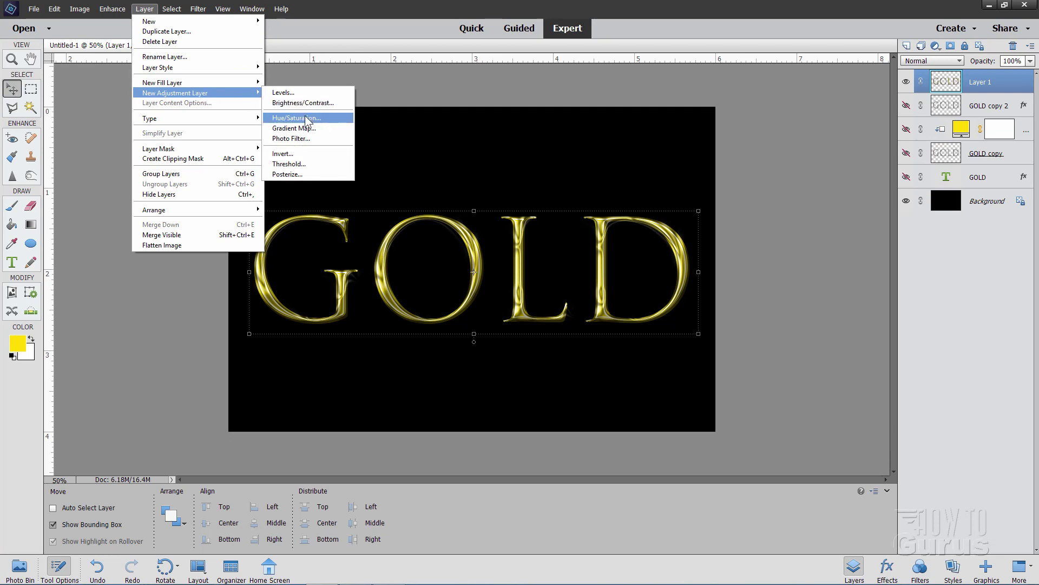
left_click(296, 118)
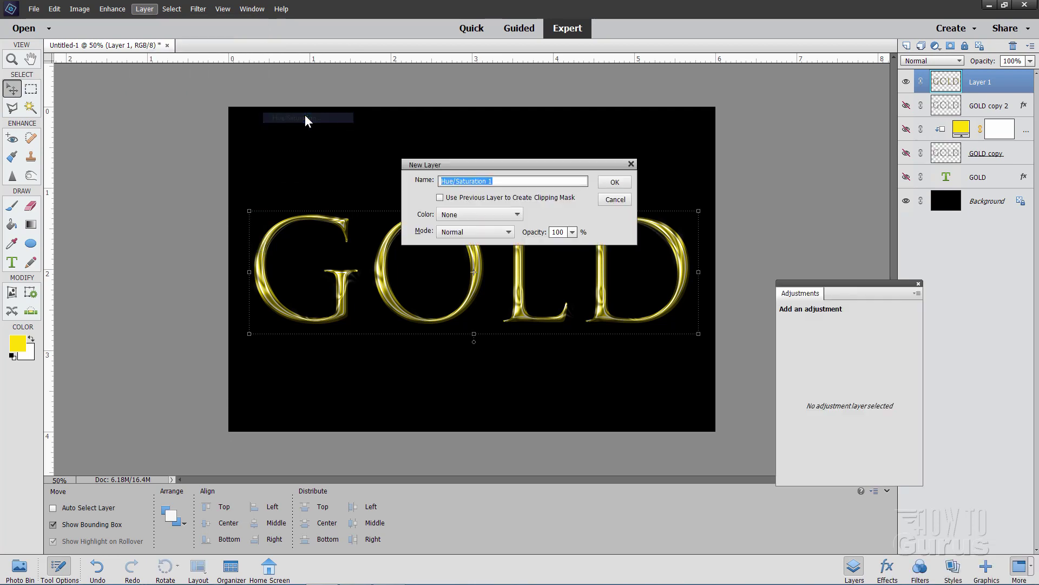
left_click(440, 197)
left_click(607, 183)
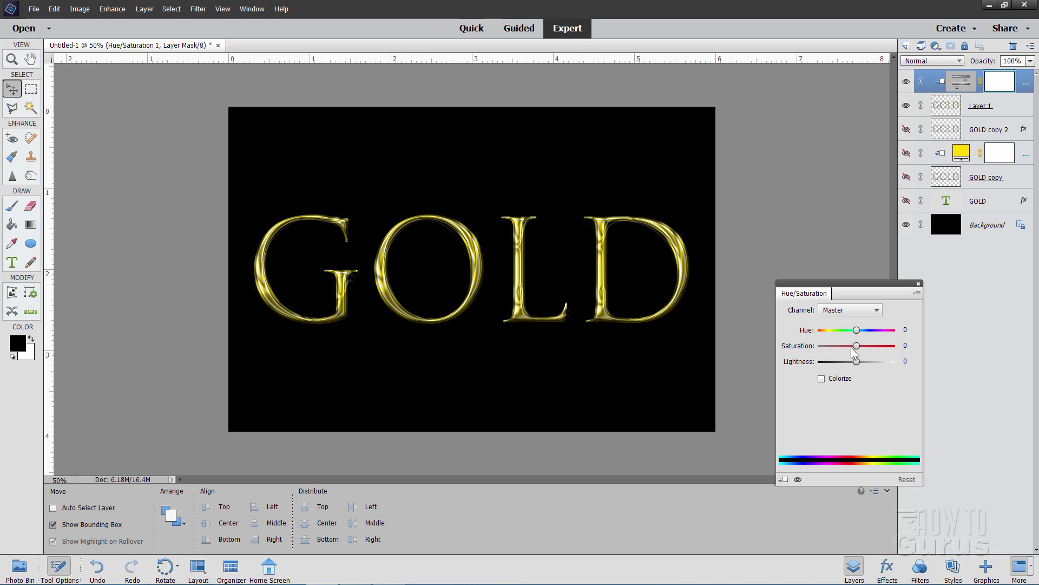
- Raise the Hue/Saturation saturation to 71 and close the settings
left_click_drag(857, 348, 880, 349)
left_click(917, 346)
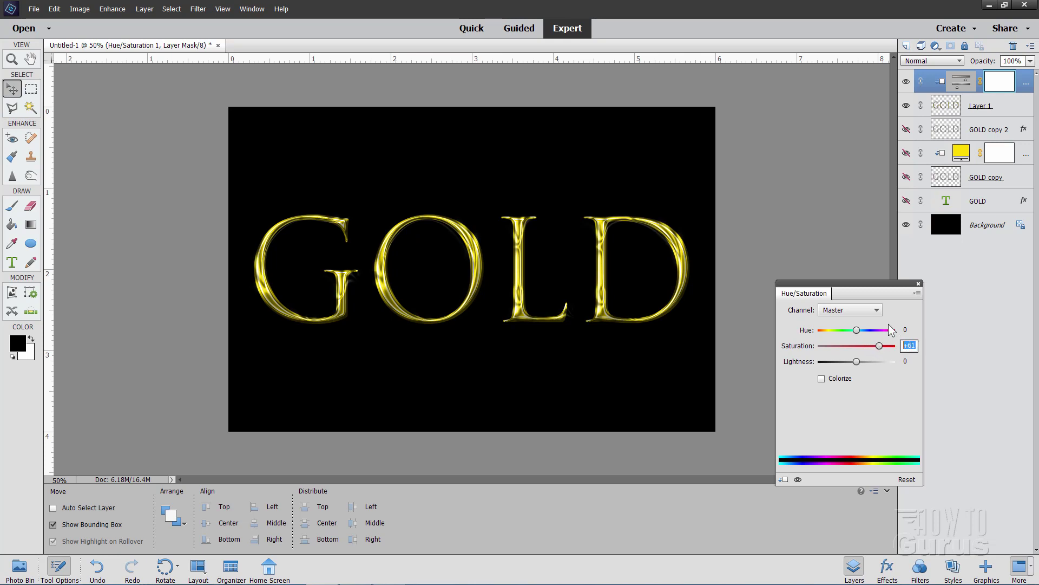
type("71")
left_click(918, 284)
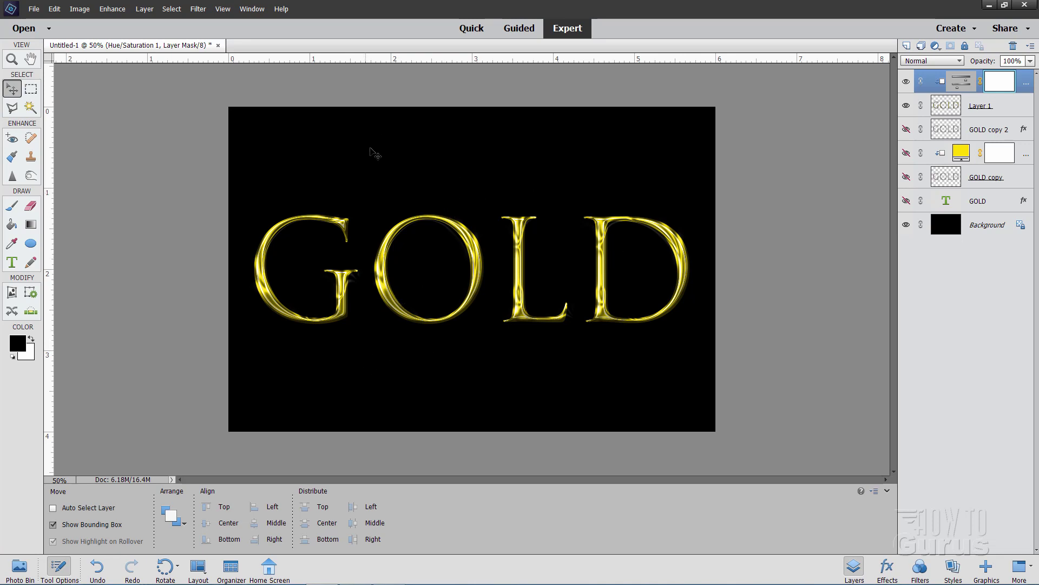
- Add a Levels adjustment layer clipped to the layer below
left_click(145, 8)
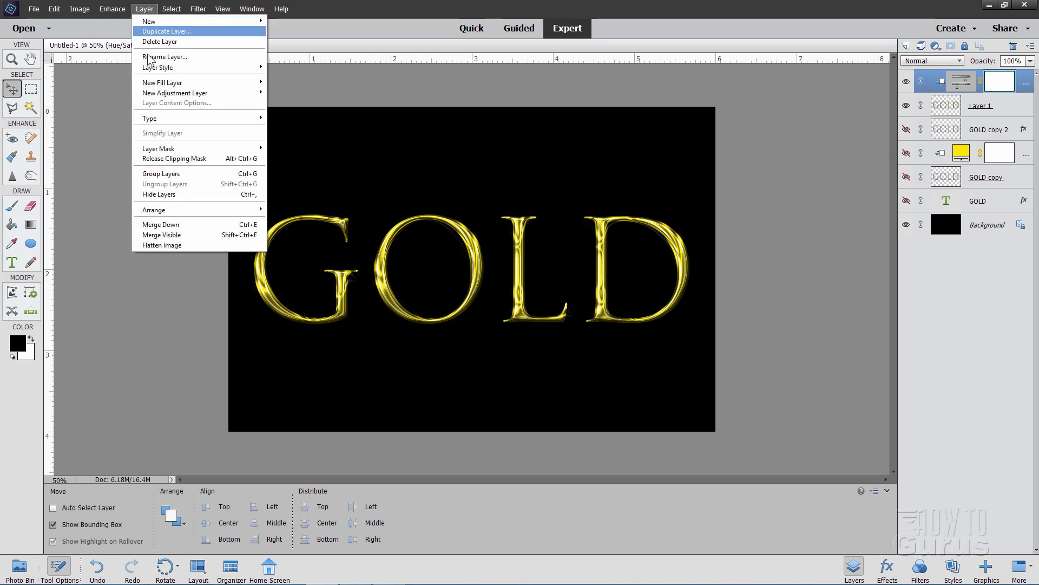
mouse_move(174, 93)
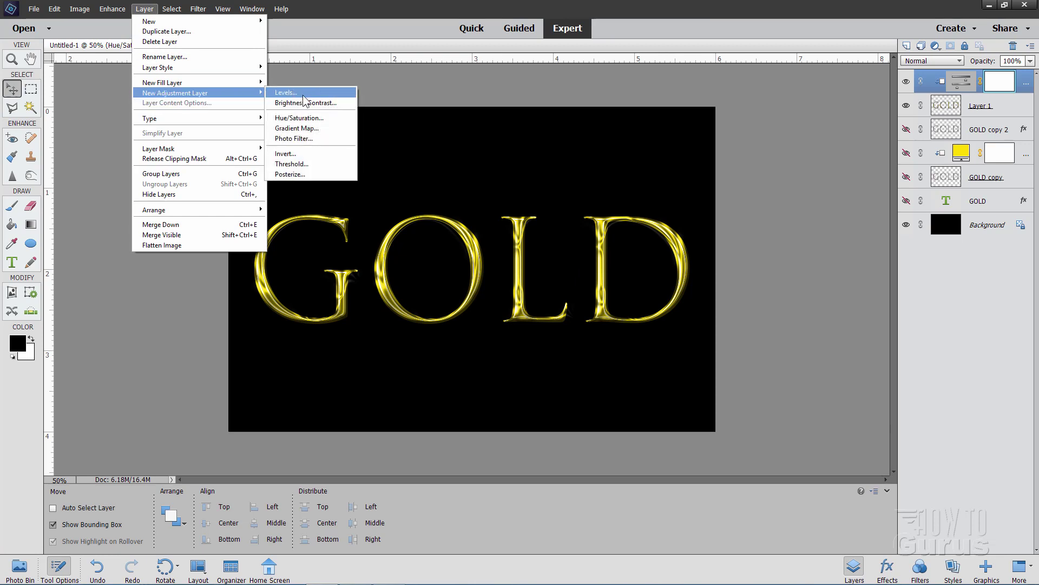
left_click(298, 93)
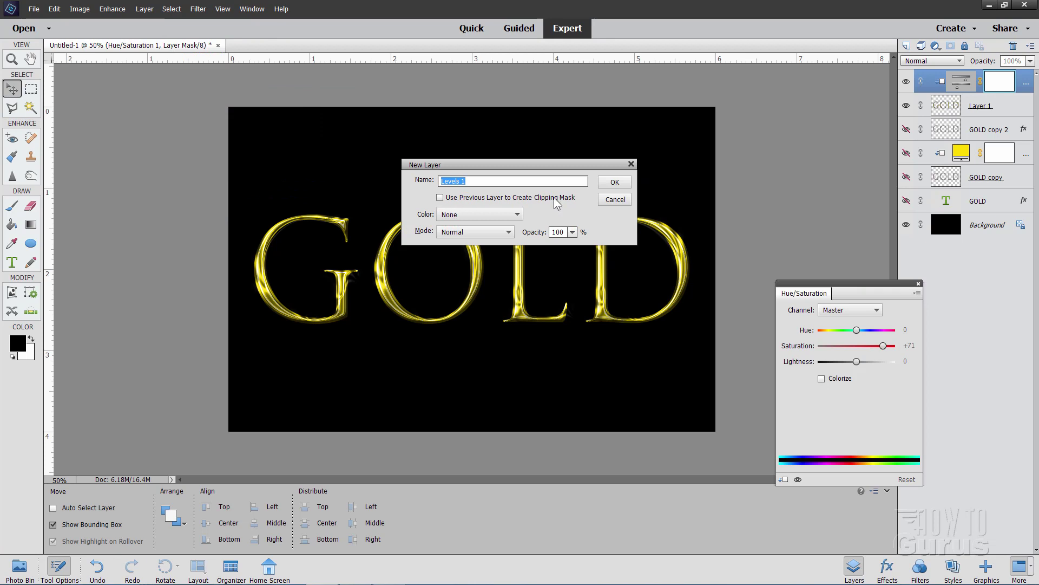
left_click(440, 197)
left_click(614, 182)
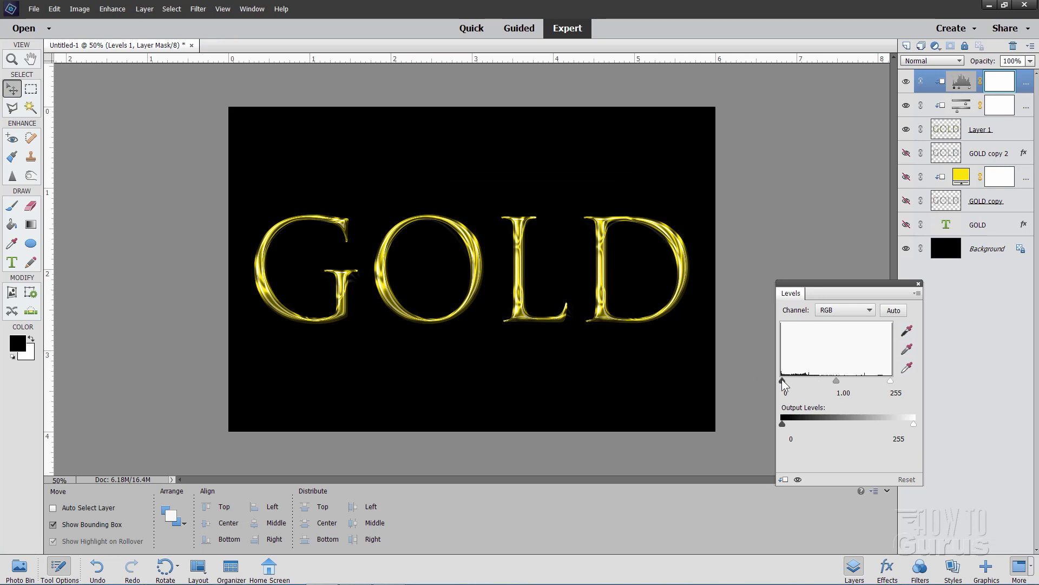
- Set the Levels black input to 11 and white input to 219, then close the settings
left_click_drag(782, 381, 789, 381)
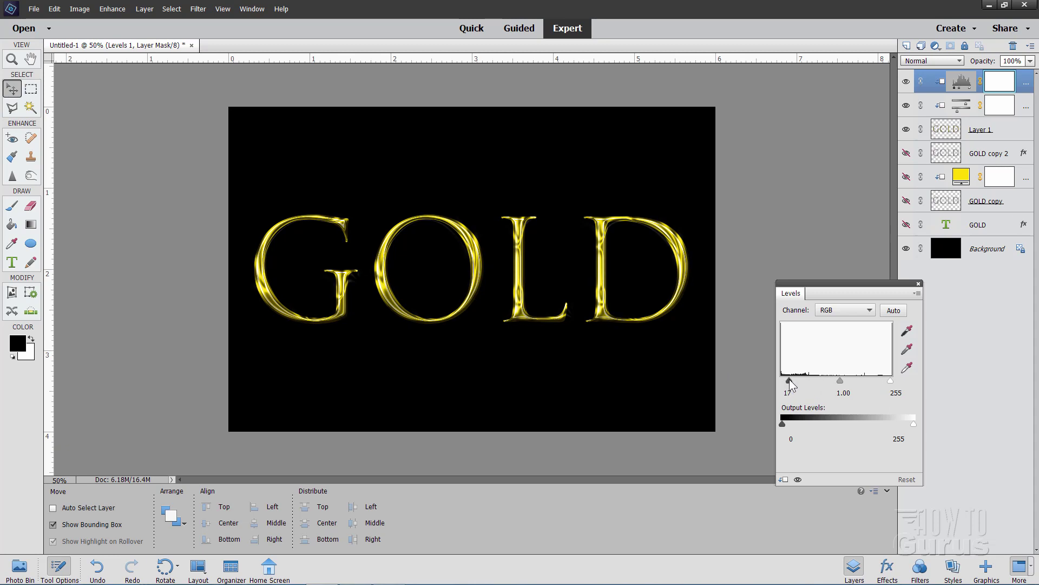
left_click(788, 391)
type("11")
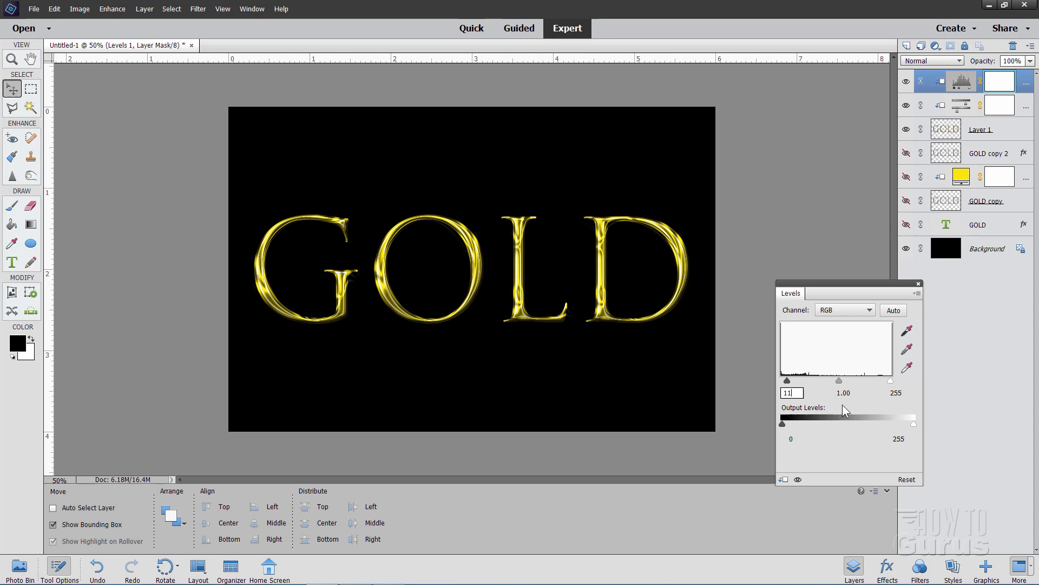
left_click_drag(891, 381, 876, 381)
left_click(897, 393)
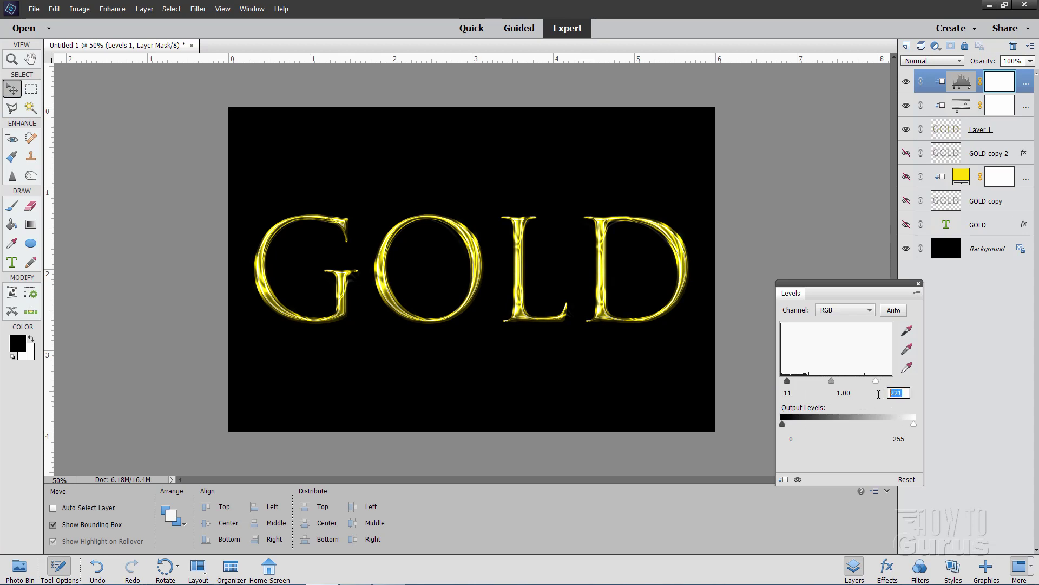
type("219")
left_click(918, 283)
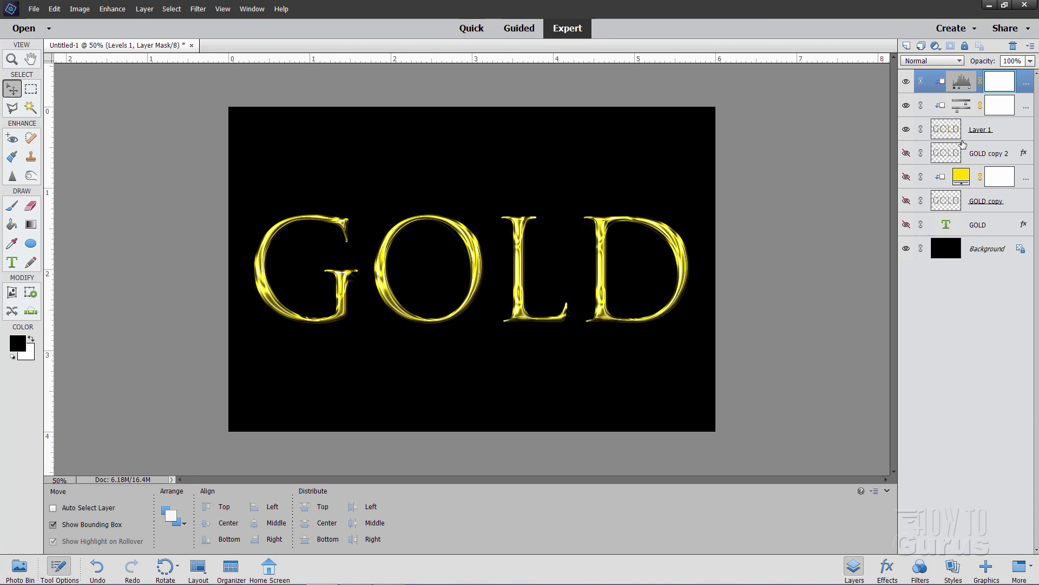
- Add an empty Layer 2 and draw a rectangular selection across GOLD's lower half
left_click(907, 46)
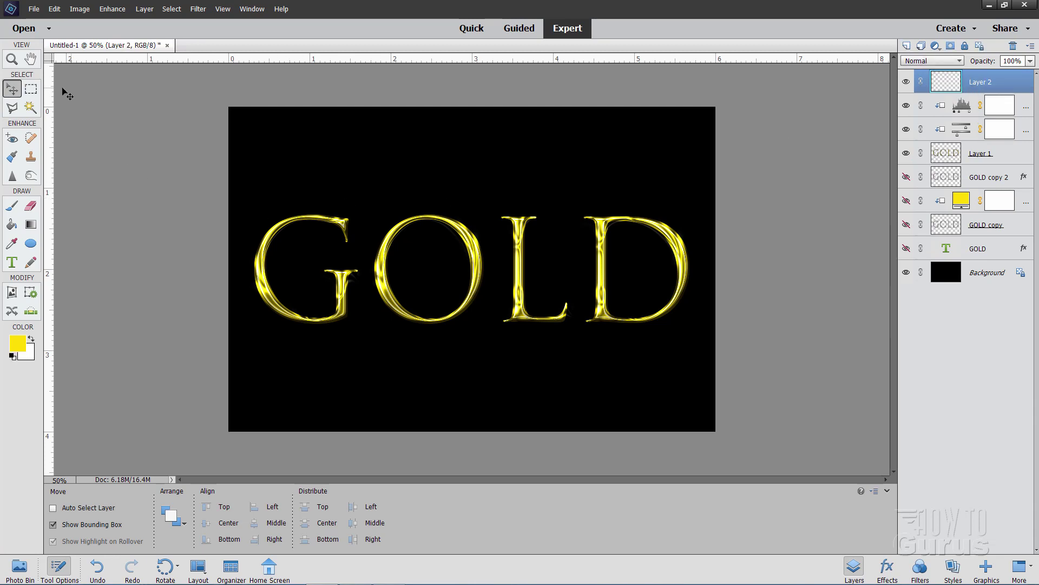
left_click(31, 89)
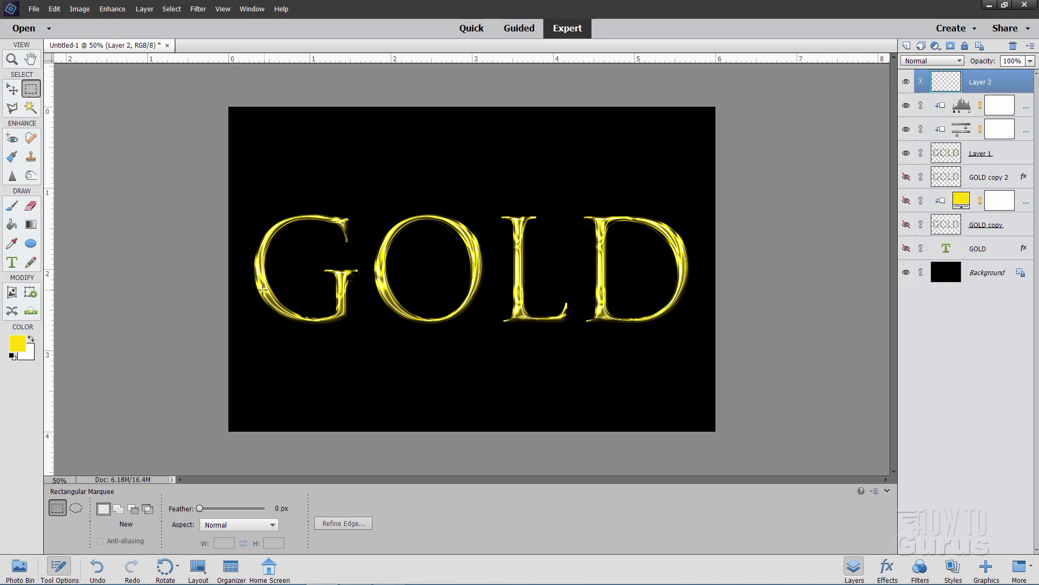
left_click_drag(243, 287, 708, 336)
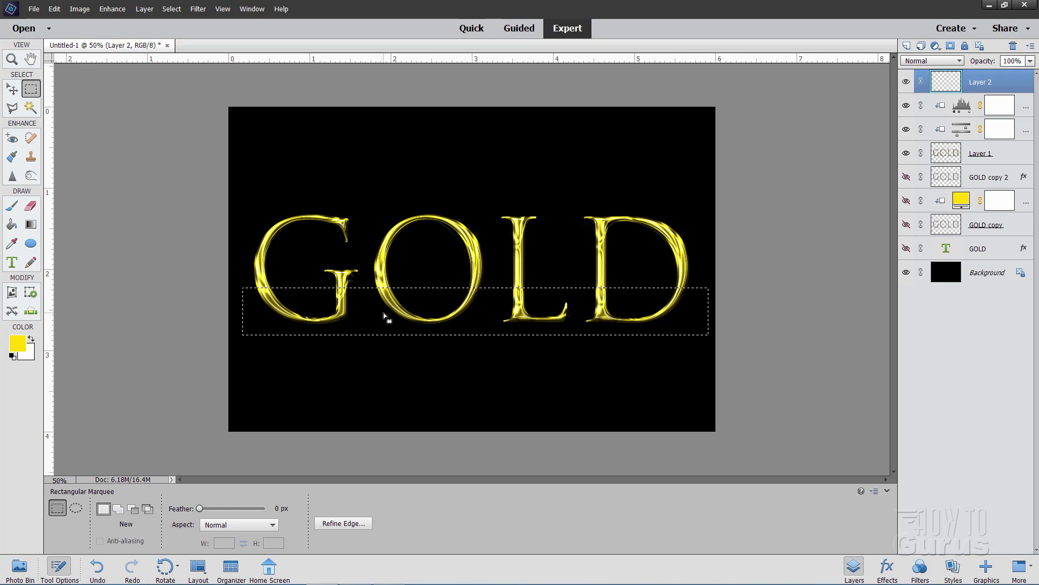
- Set the foreground colour to orange-gold ffba00 in the Color Picker
left_click(19, 346)
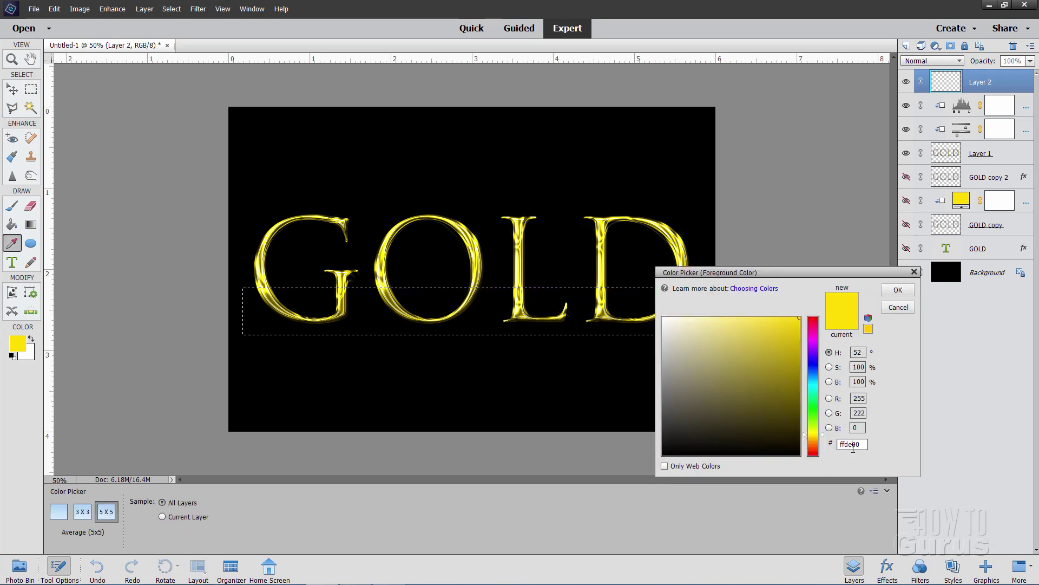
left_click_drag(866, 446, 839, 448)
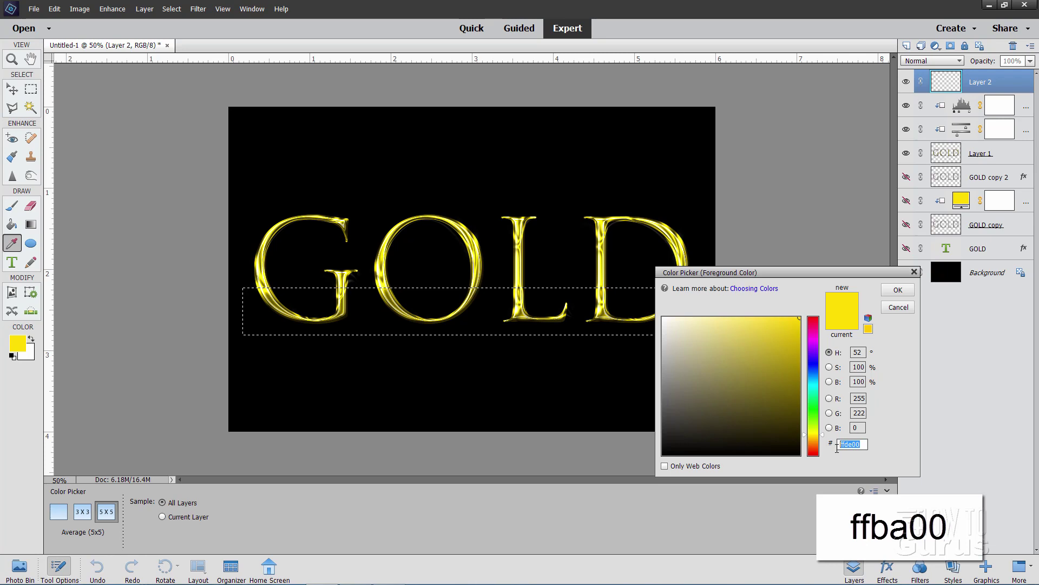
type("ffba00")
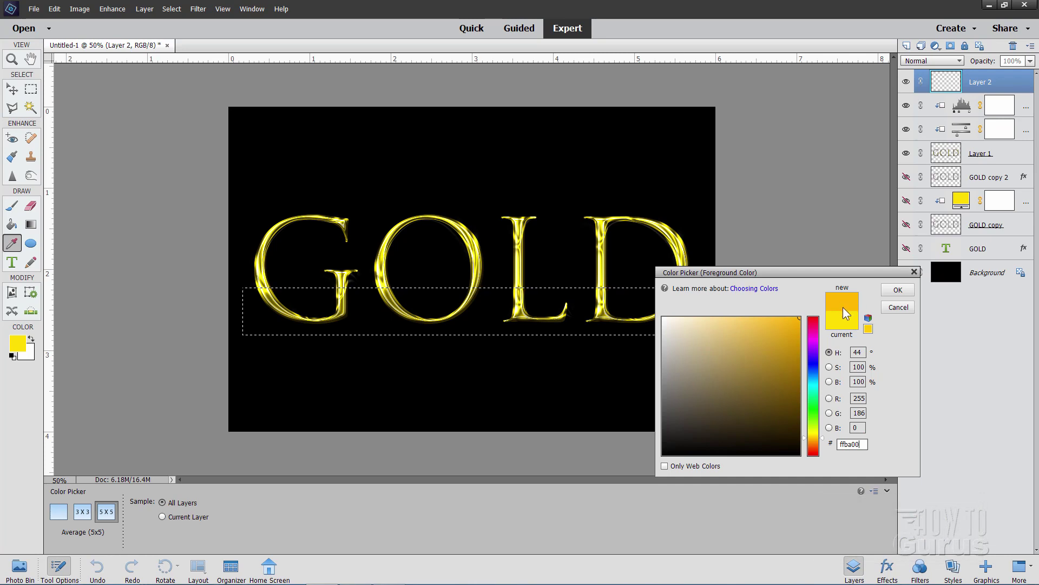
left_click(898, 291)
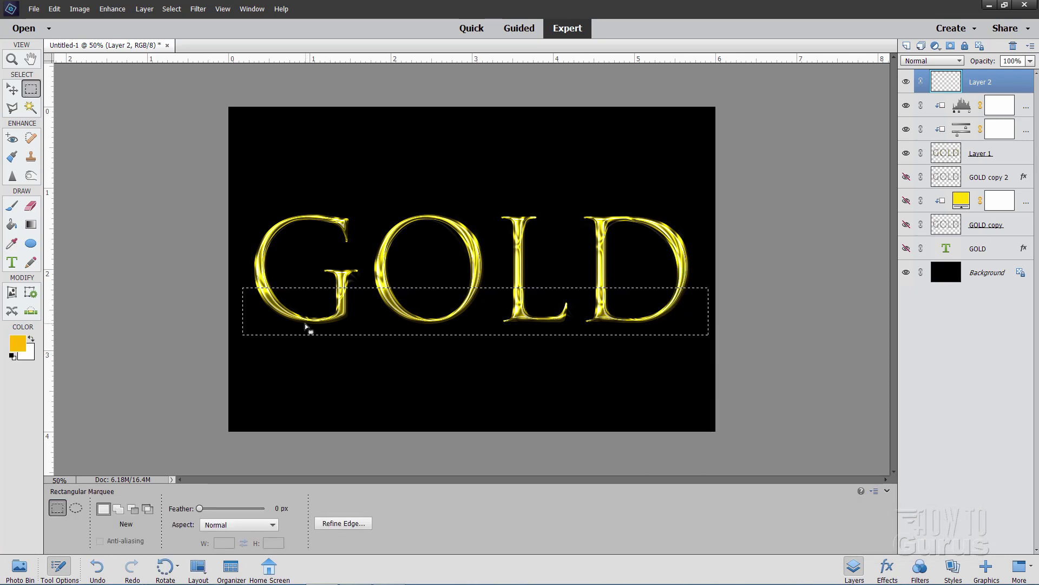
- Fill the rectangular selection with orange-gold using the Paint Bucket, then deselect
left_click(11, 226)
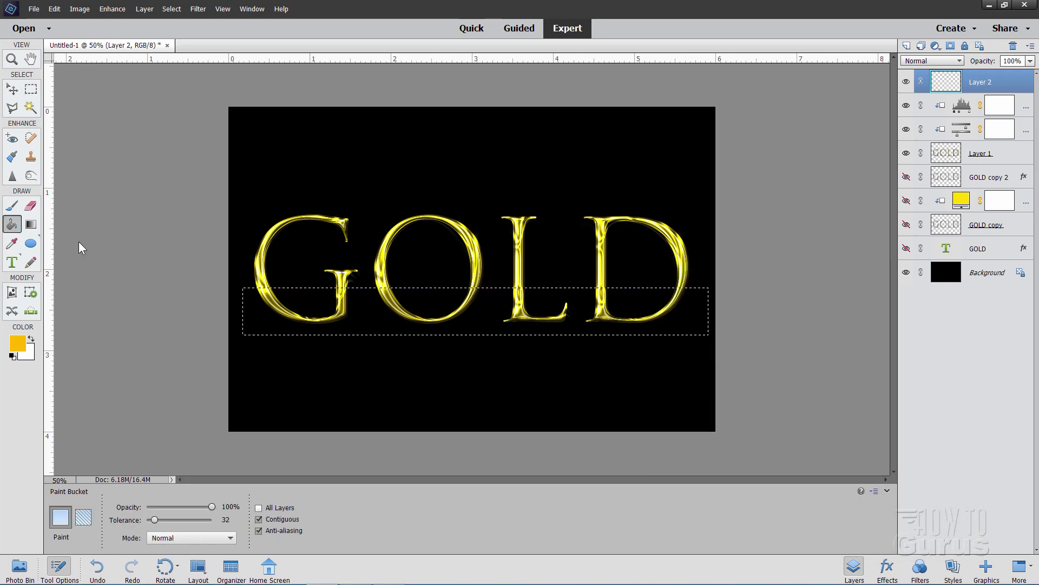
left_click(336, 331)
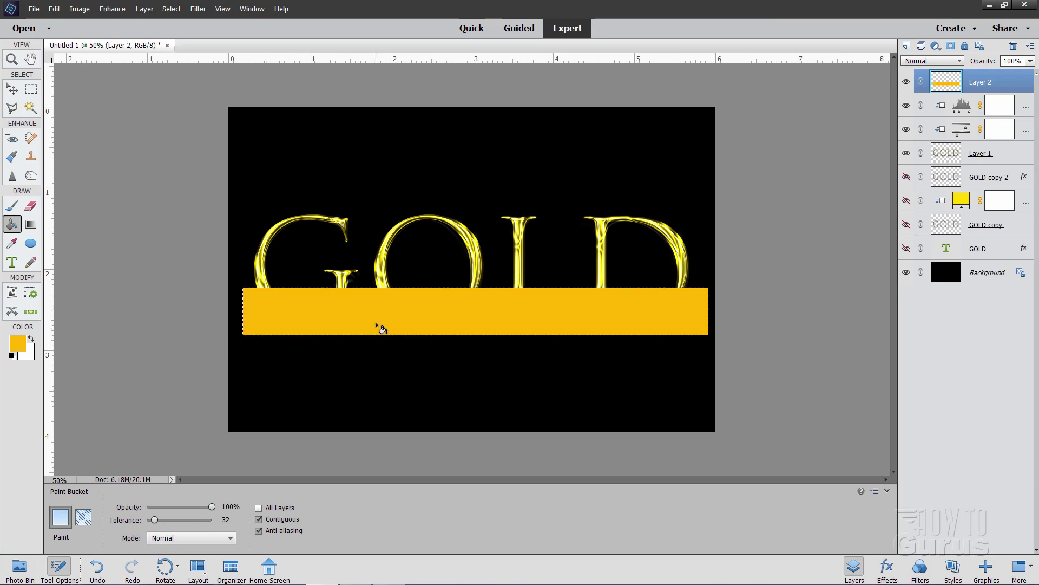
left_click(171, 9)
left_click(176, 27)
left_click(11, 89)
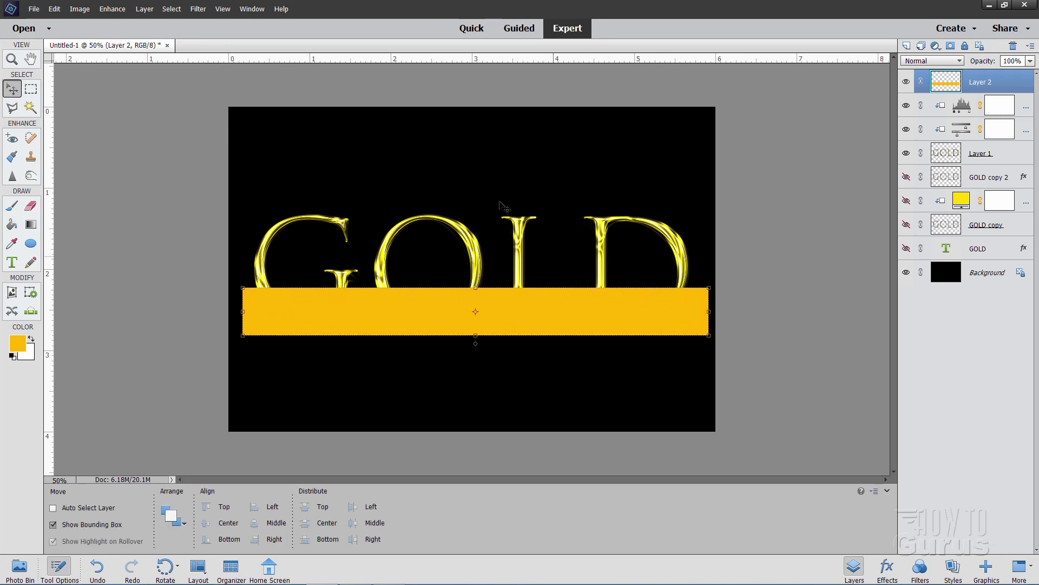
- Apply a Gaussian Blur with a 34-pixel radius to the orange band
left_click(198, 9)
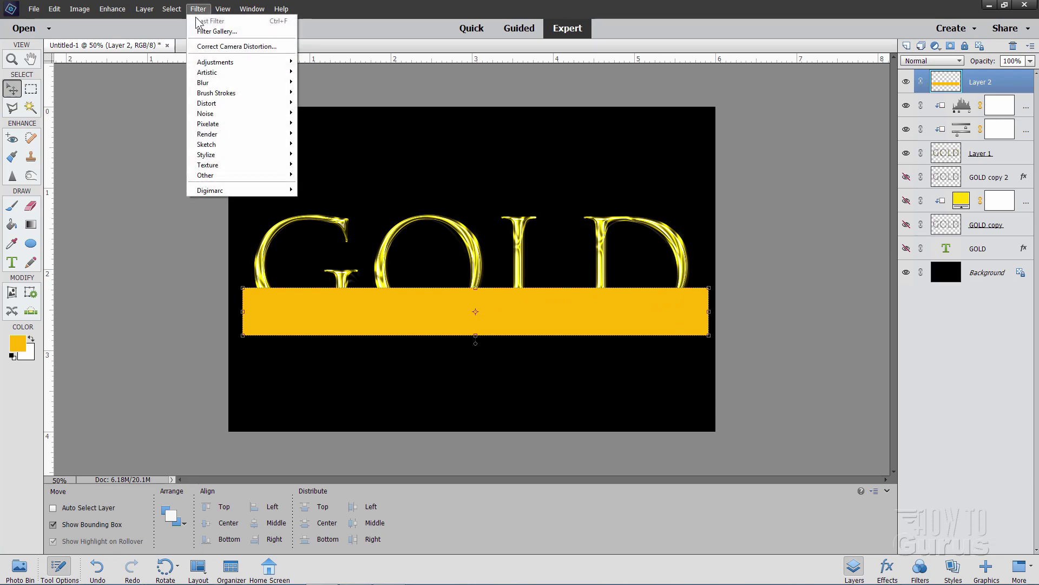
mouse_move(259, 82)
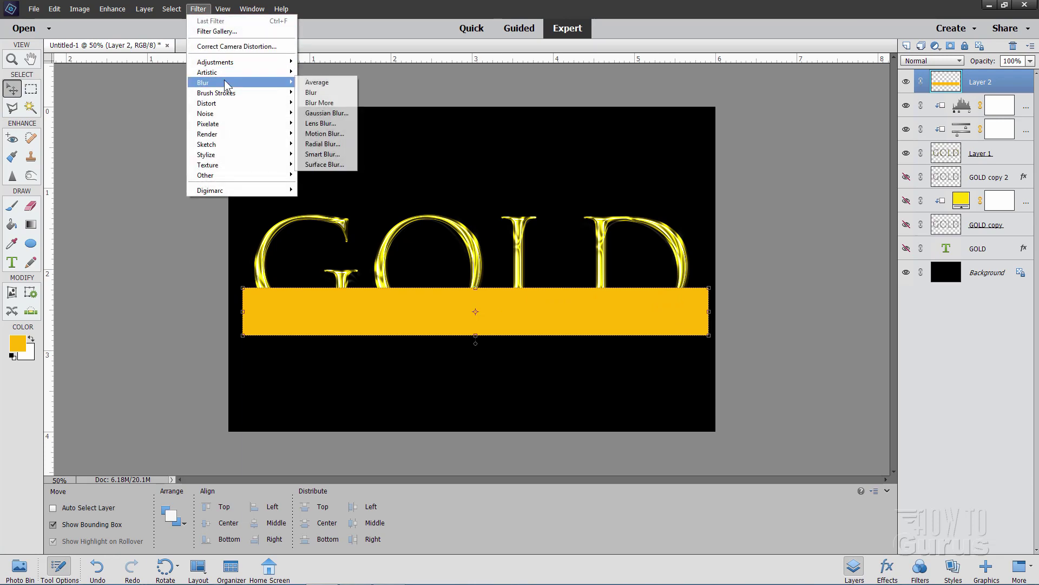
left_click(324, 113)
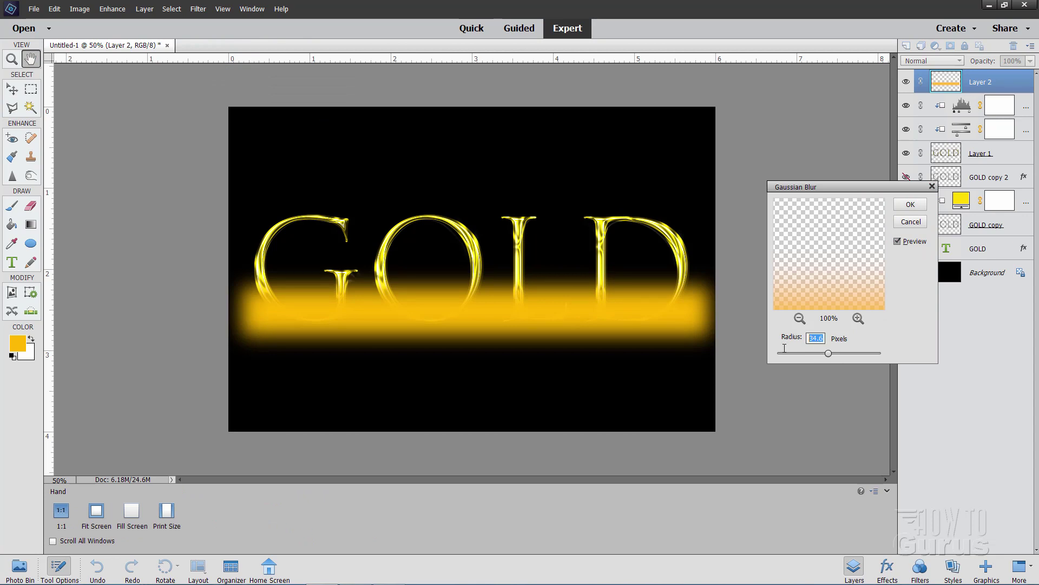
key("BackSpace")
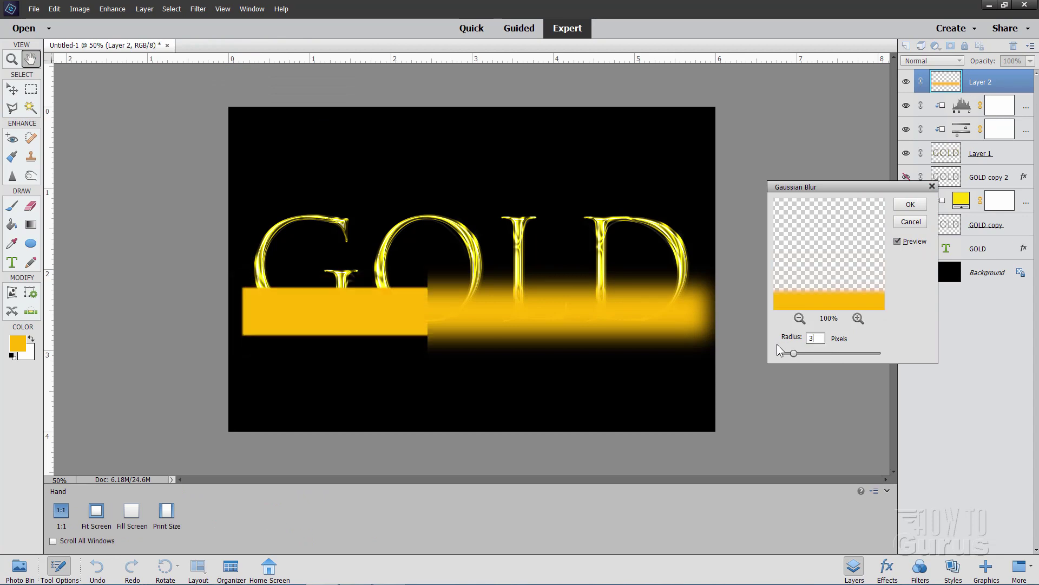
type("34")
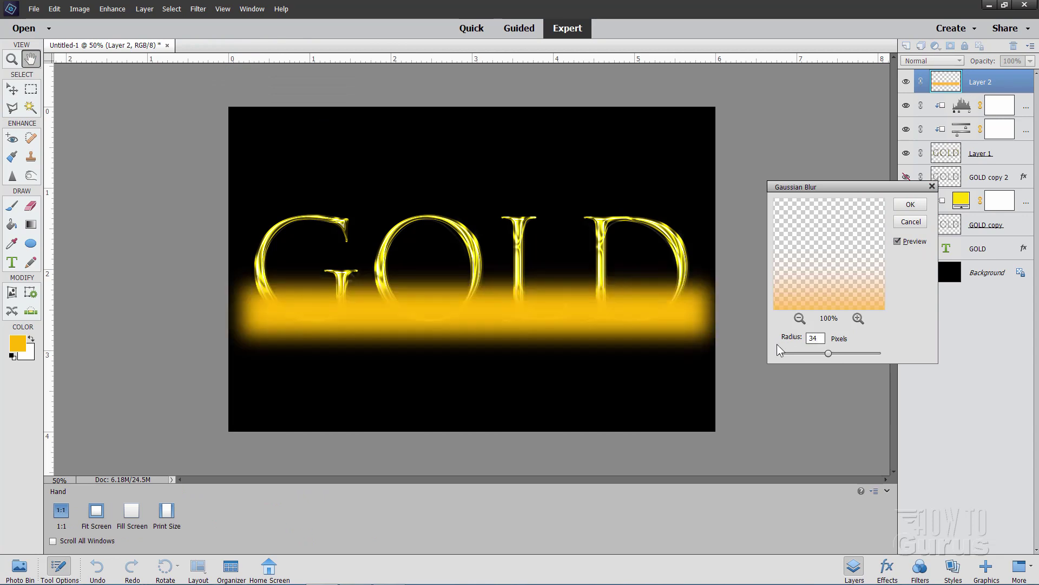
left_click(913, 202)
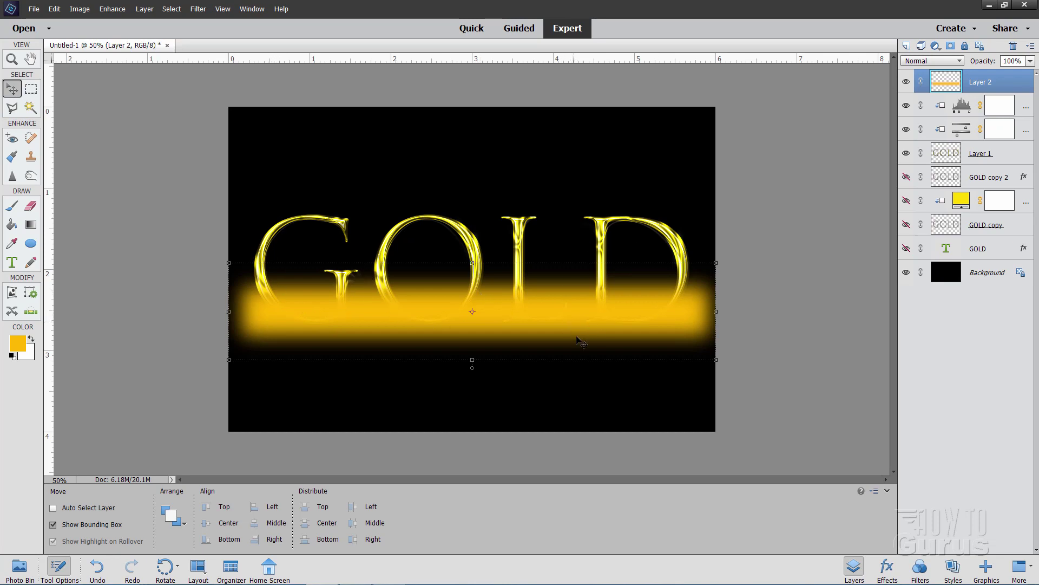
- Set Layer 2's blend mode to Multiply, then select the Background layer
left_click(921, 61)
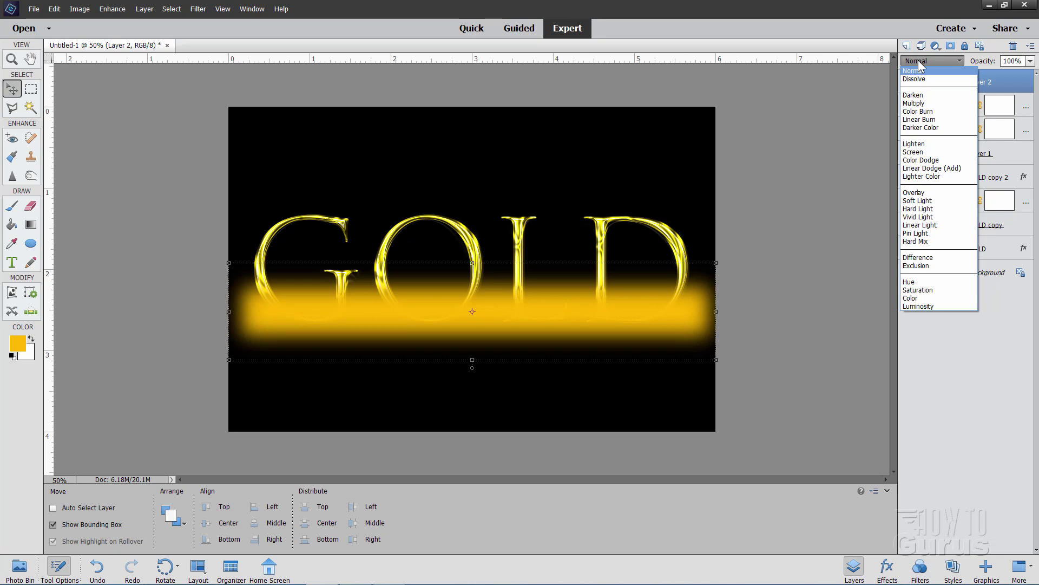
left_click(920, 103)
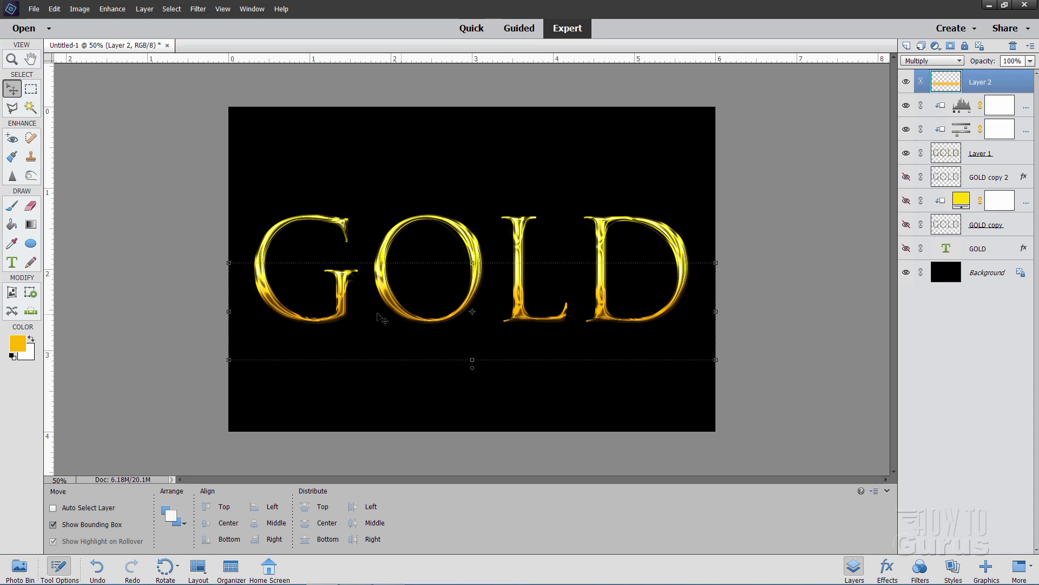
left_click(979, 275)
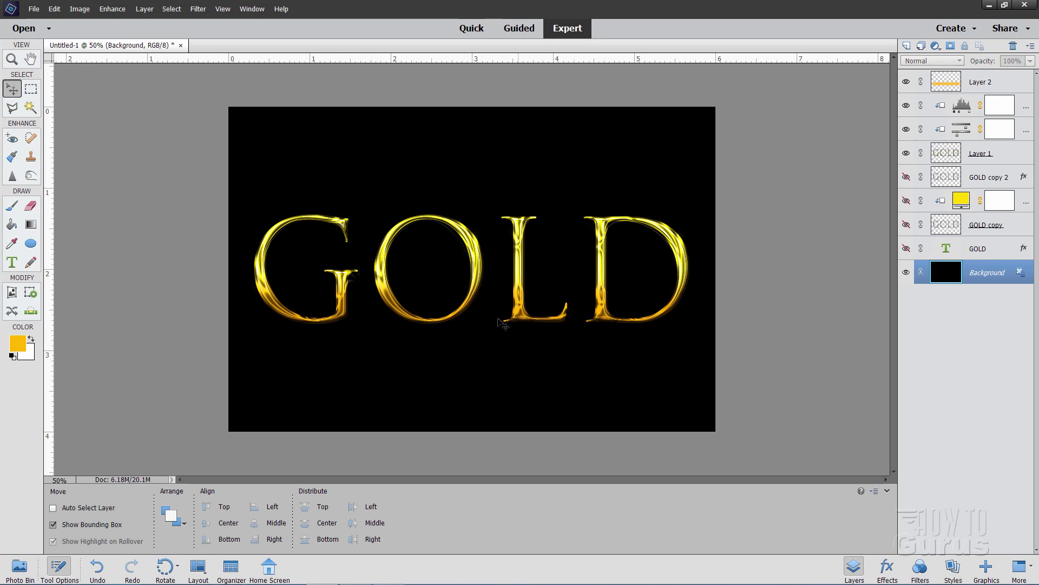
- Hide the Background, clip Layer 2 to the letters, and stamp visible layers into Layer 3
left_click(906, 271)
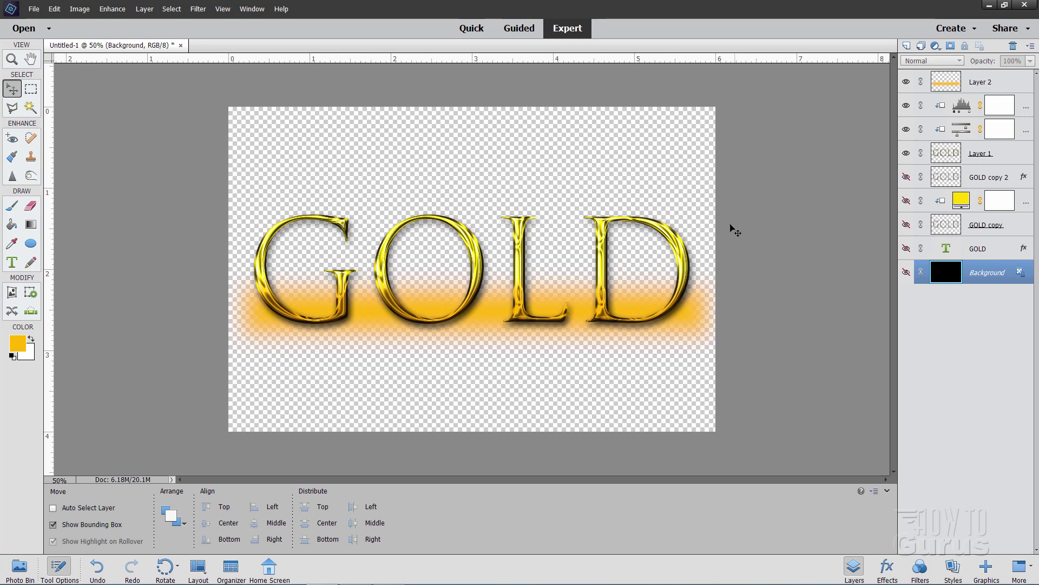
left_click(980, 84)
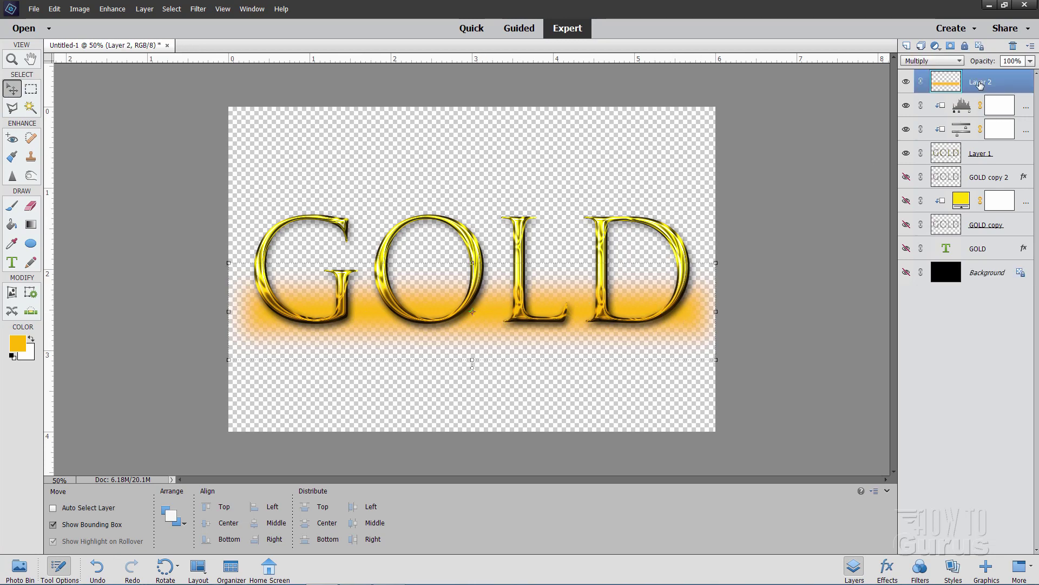
right_click(980, 84)
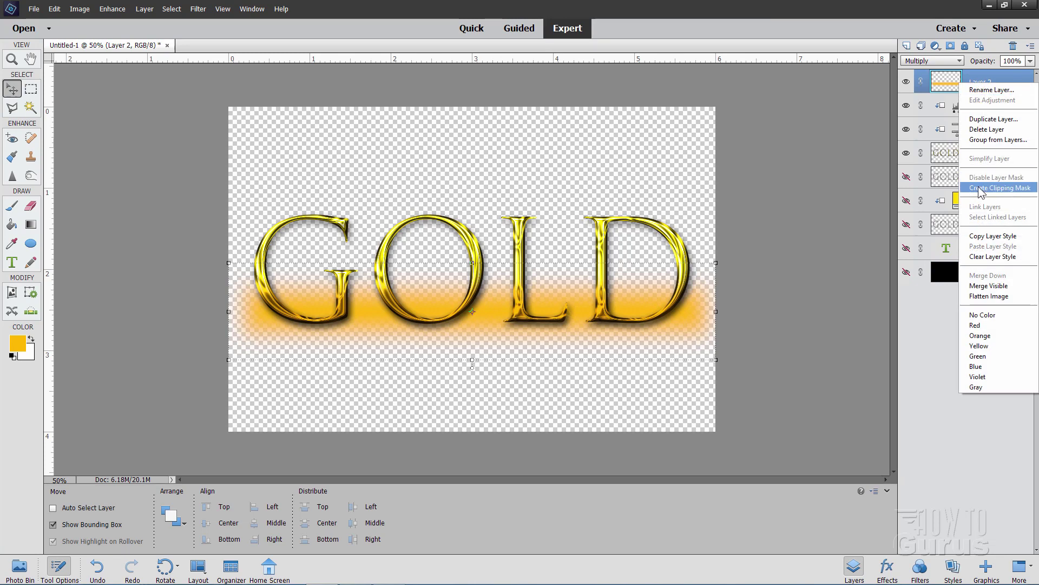
left_click(1001, 190)
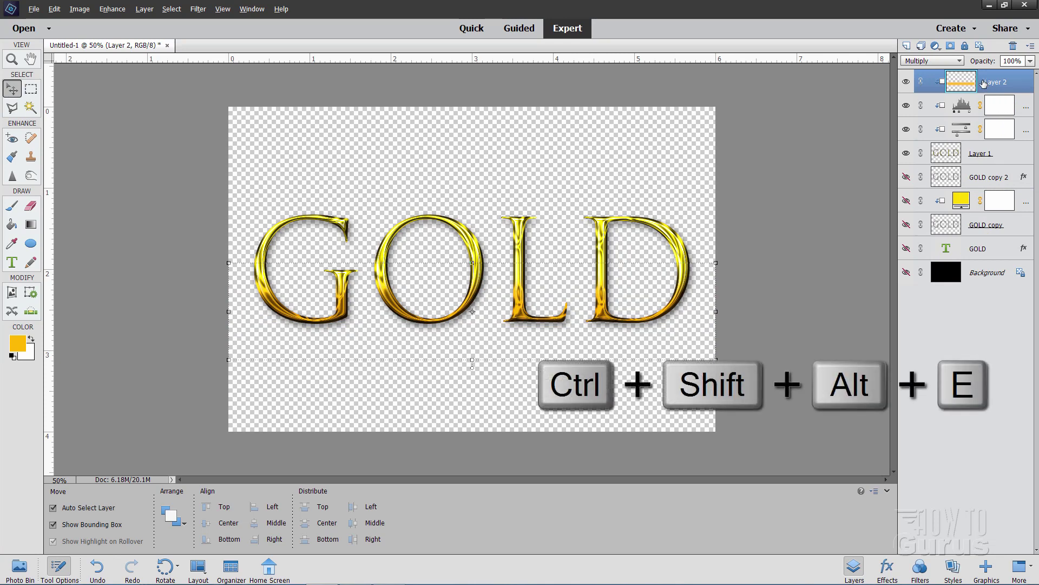
key("ctrl+shift+alt+e")
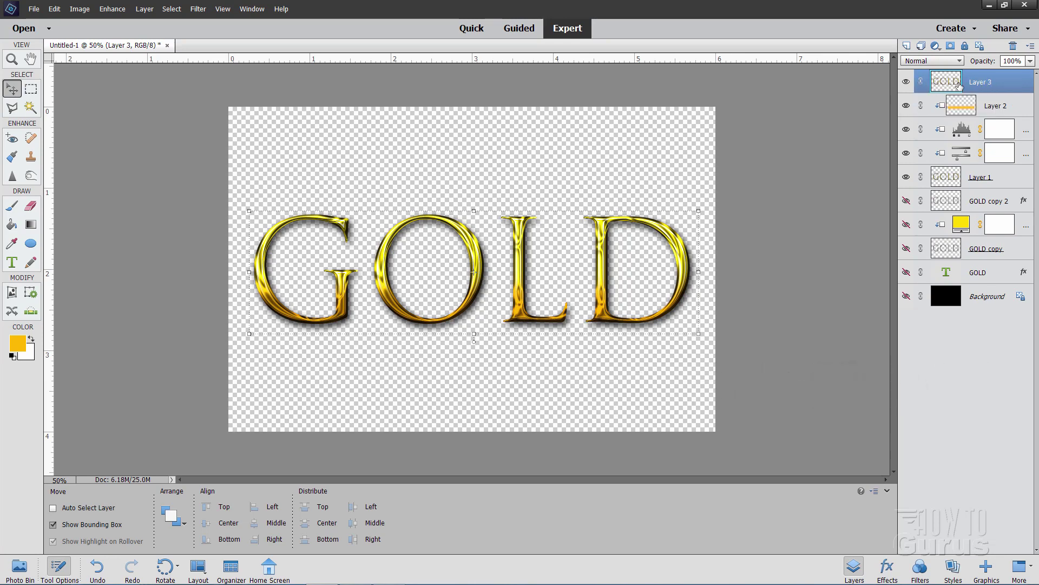
- Hide Layer 2, both adjustment layers and Layer 1, then show and select the black Background
left_click(905, 105)
left_click(905, 129)
left_click(906, 153)
left_click(906, 177)
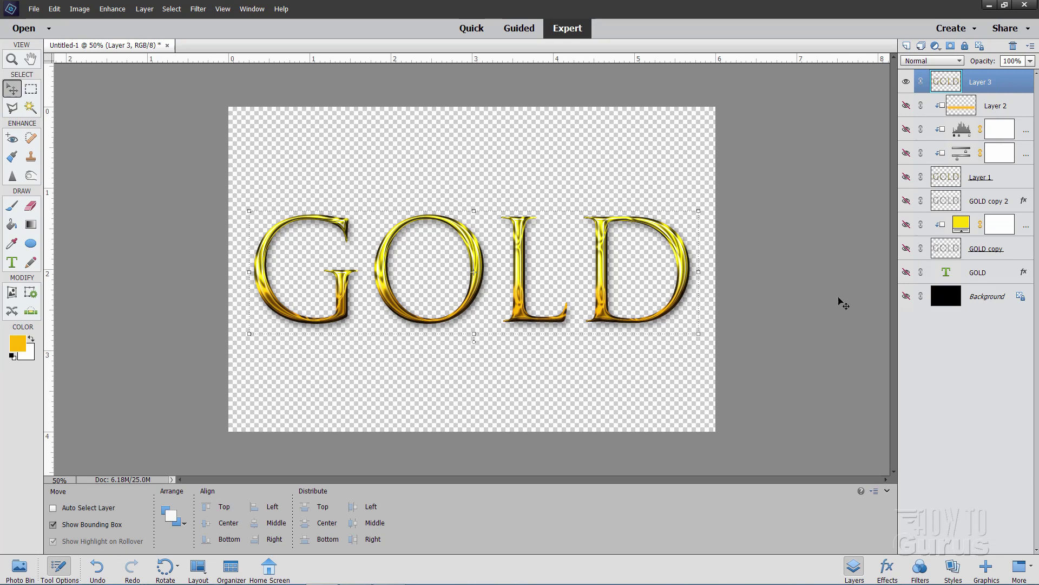
left_click(906, 297)
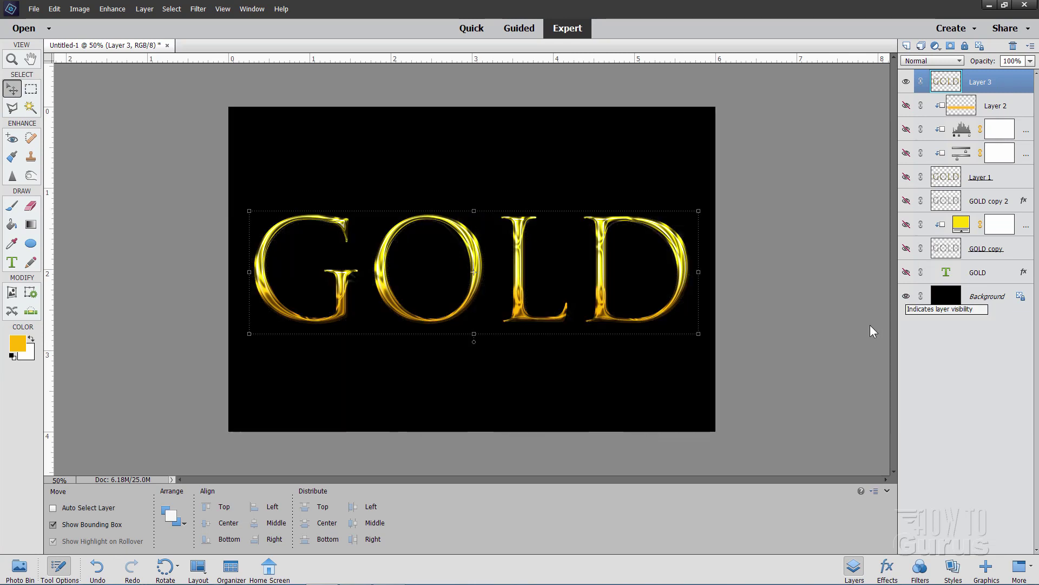
left_click(924, 306)
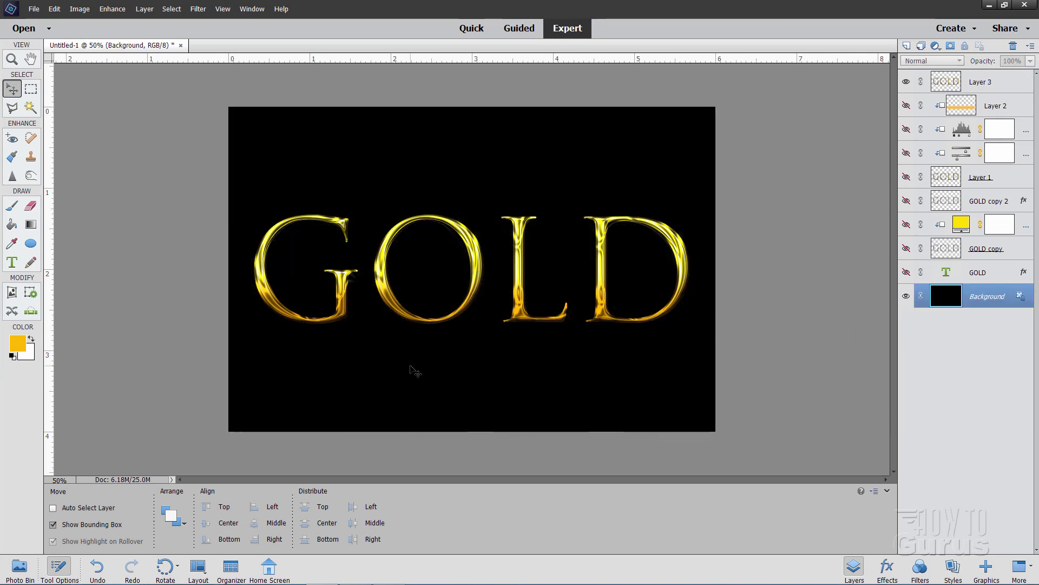